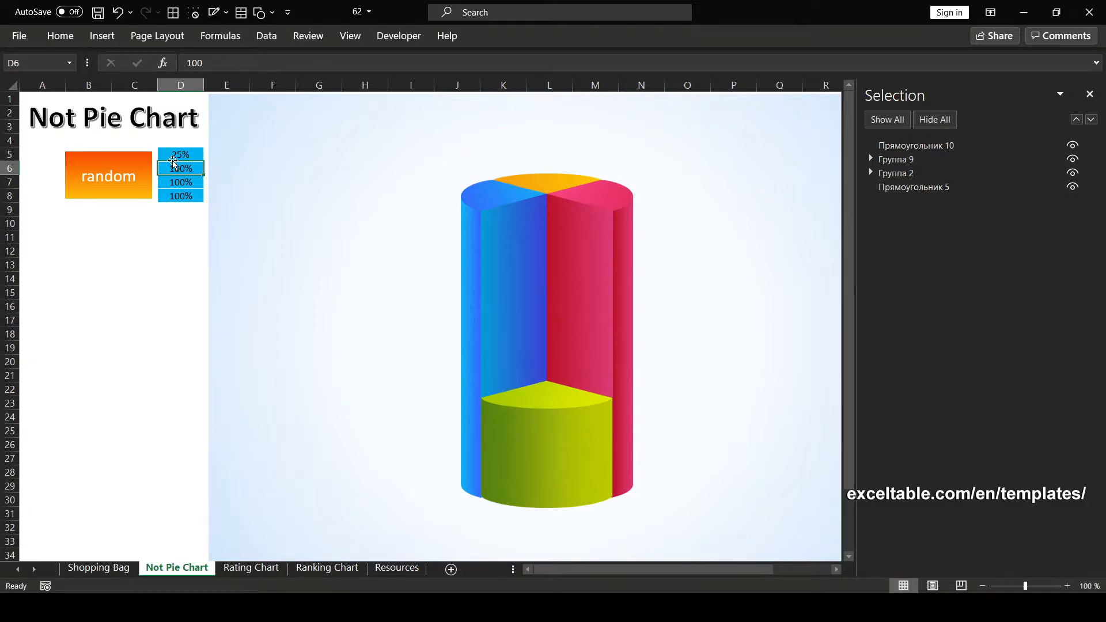
- Set the Not Pie Chart percentages in D6, D7 and D8 to 45, 60 and 90
{"action": "type", "text": "45"}
{"action": "key", "text": "Return"}
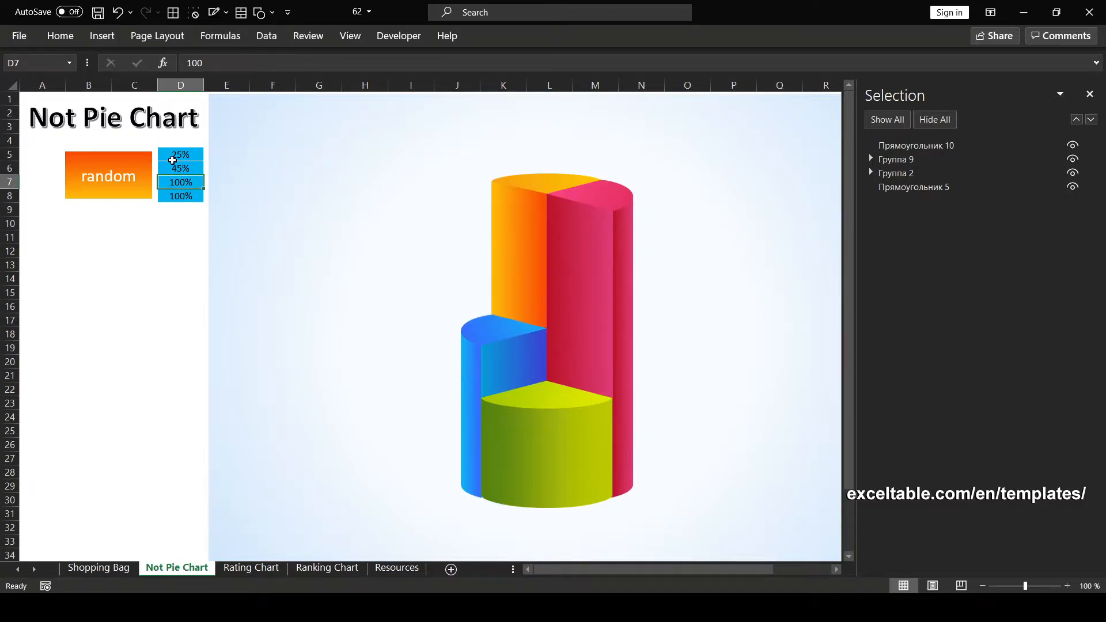
{"action": "type", "text": "60"}
{"action": "key", "text": "Return"}
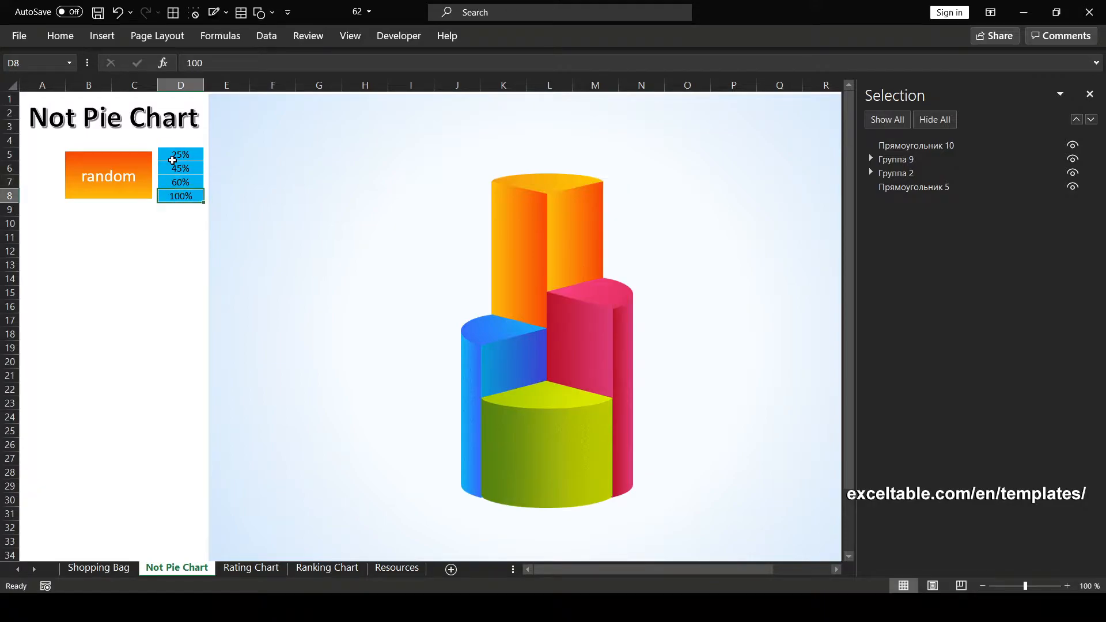
{"action": "type", "text": "90"}
{"action": "key", "text": "Return"}
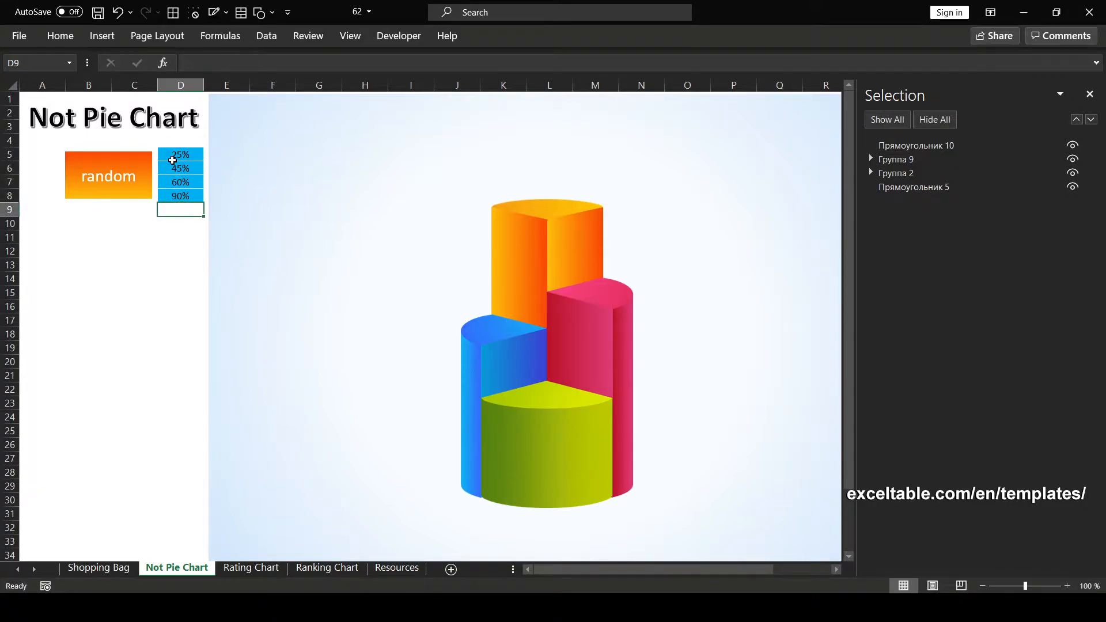
- Run the random animation on the Not Pie Chart sheet and on the Rating Chart sheet
{"action": "left_click", "coordinate": [121, 182]}
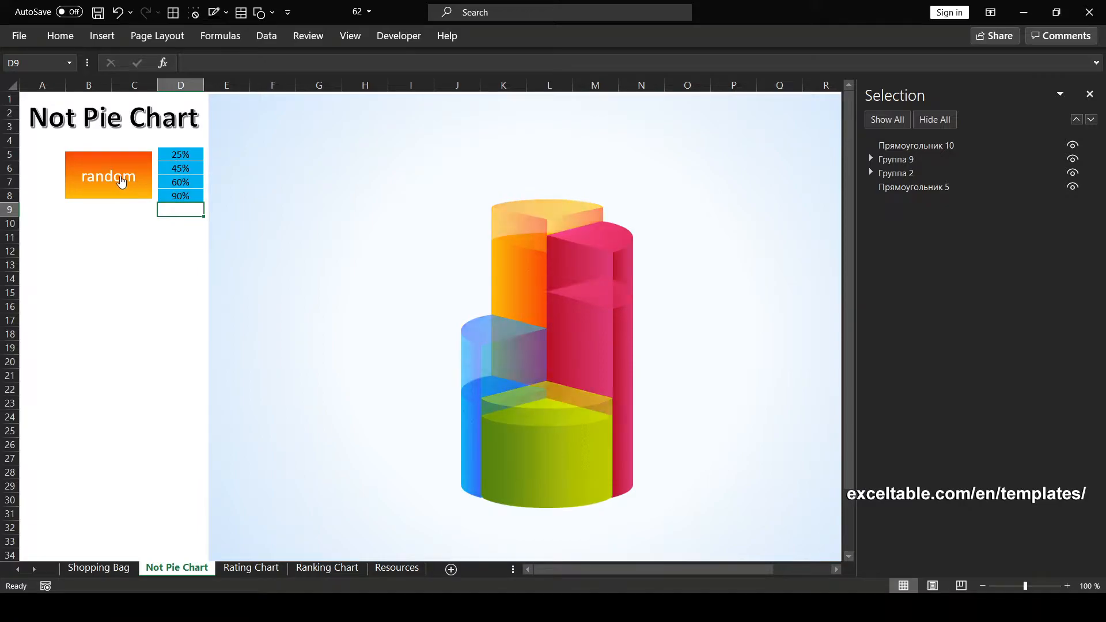
{"action": "left_click", "coordinate": [121, 181]}
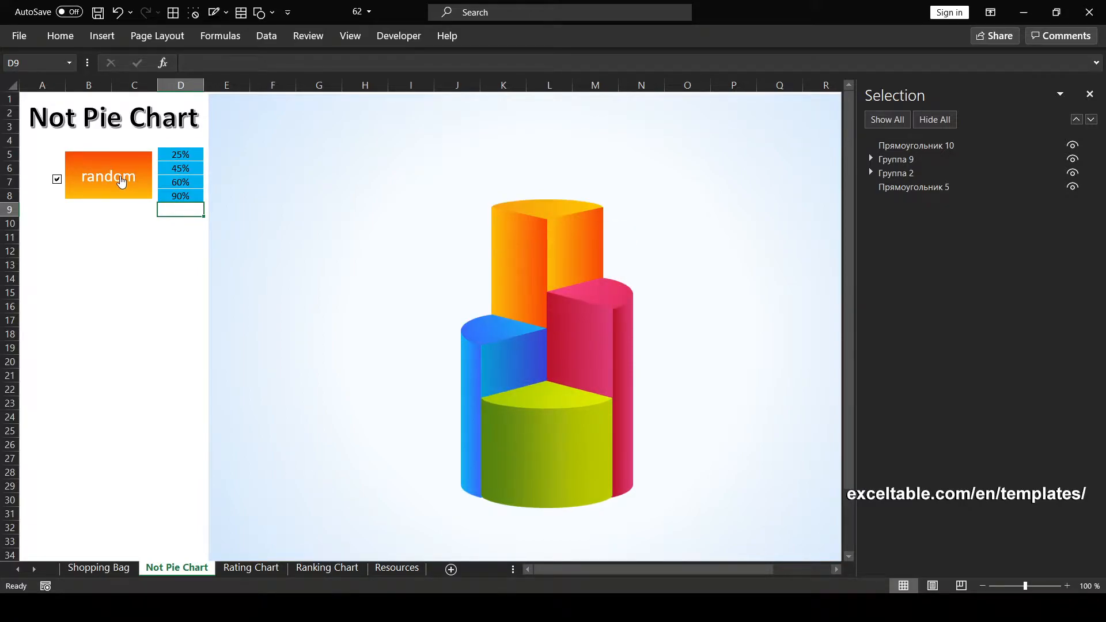
{"action": "left_click", "coordinate": [275, 568]}
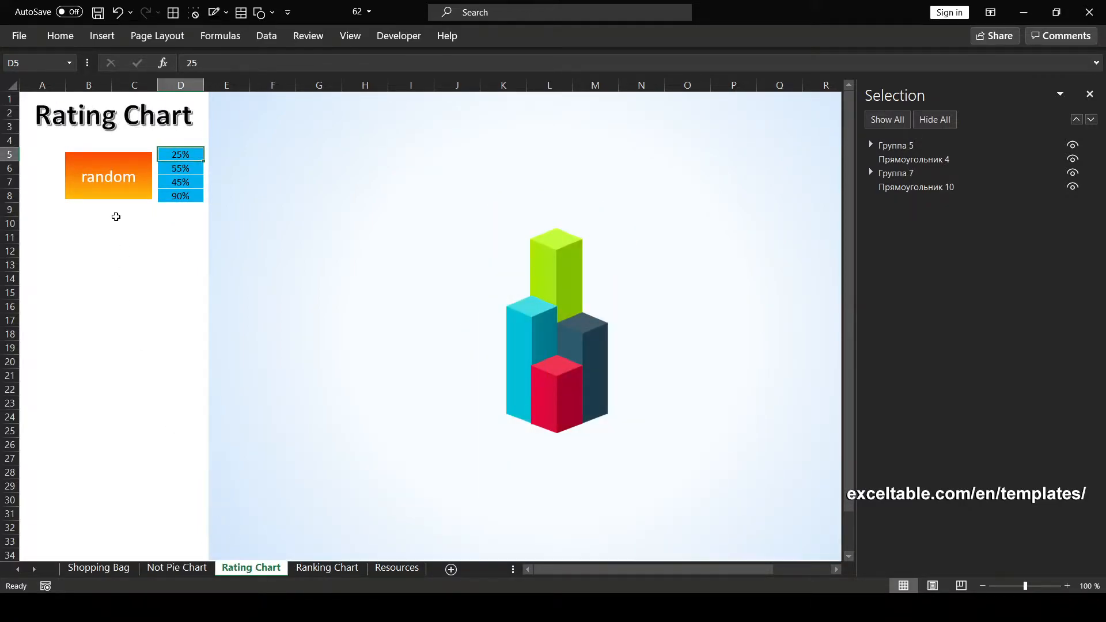
{"action": "left_click", "coordinate": [103, 180]}
- Fill all four Rating Chart value cells, D5:D8, with 100 at once
{"action": "left_click_drag", "start_coordinate": [180, 157], "coordinate": [179, 197]}
{"action": "type", "text": "100"}
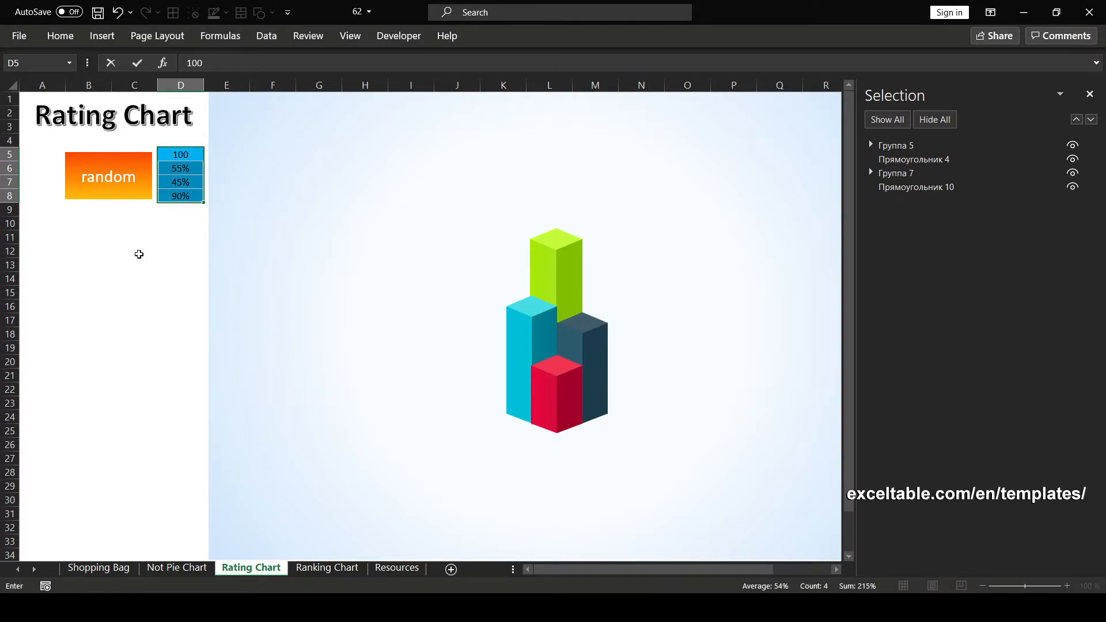
{"action": "key", "text": "ctrl+Return"}
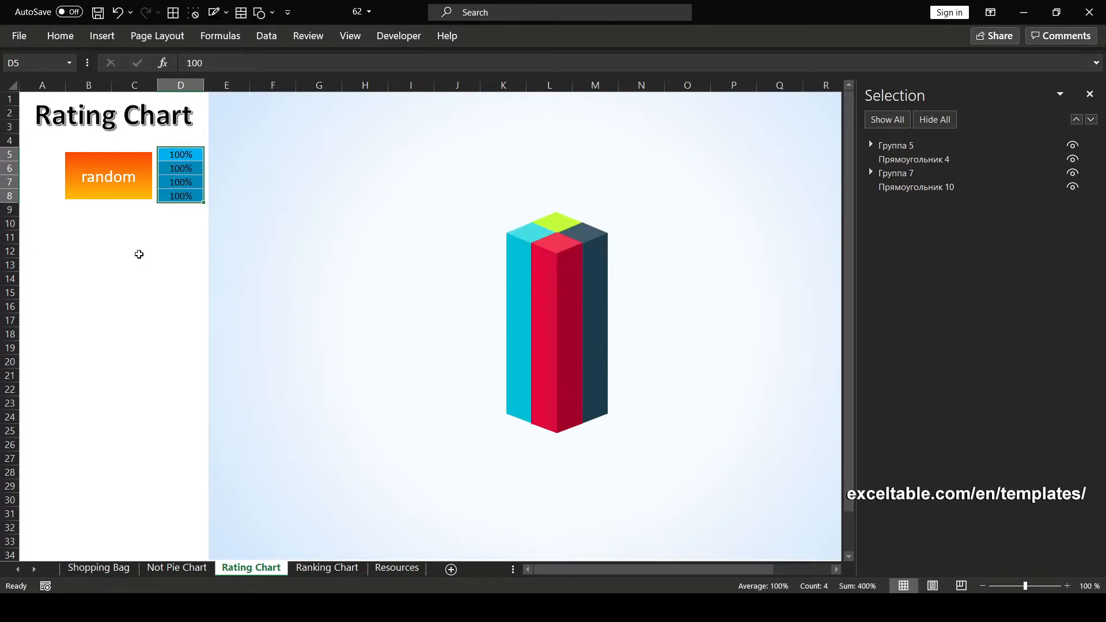
- Set the Rating Chart percentages in D5:D8 to 15, 50, 30 and 75
{"action": "left_click", "coordinate": [189, 157]}
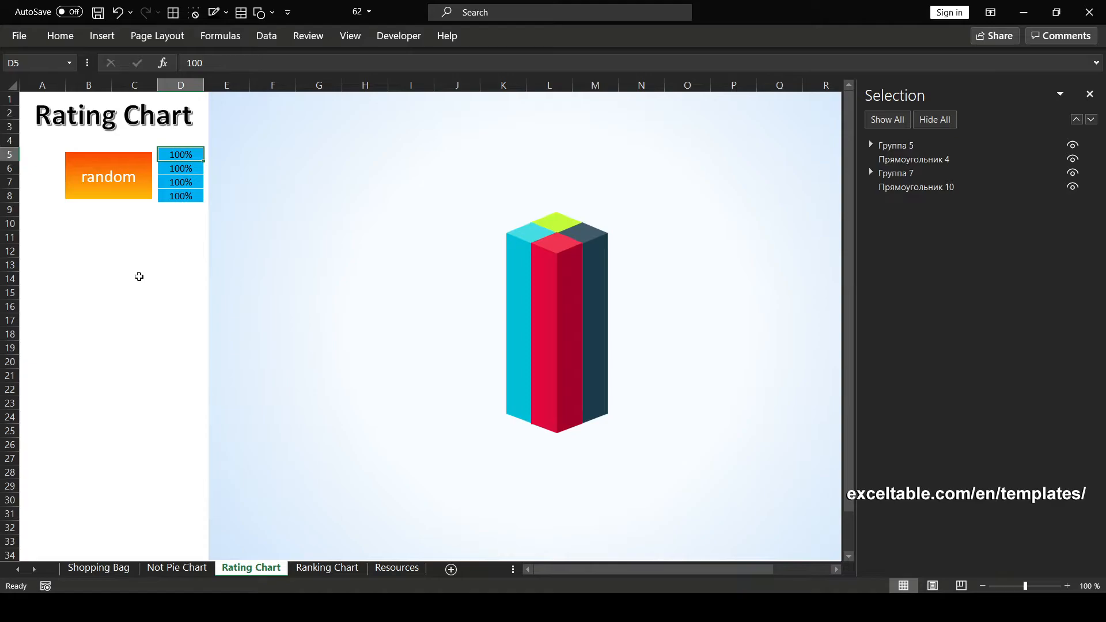
{"action": "type", "text": "15"}
{"action": "key", "text": "Return"}
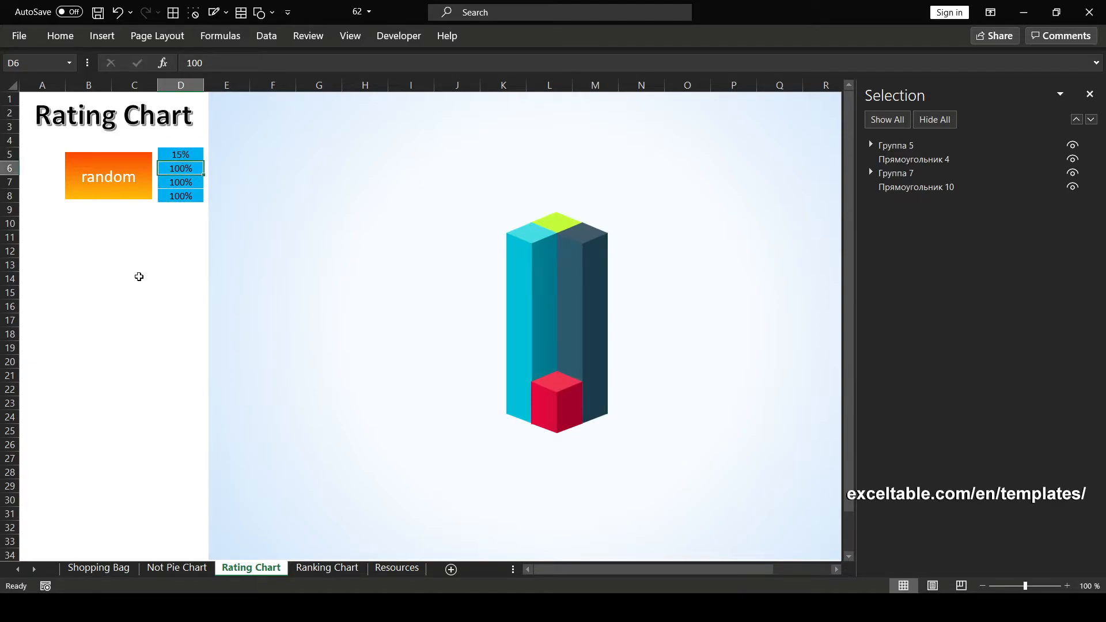
{"action": "type", "text": "50"}
{"action": "key", "text": "Return"}
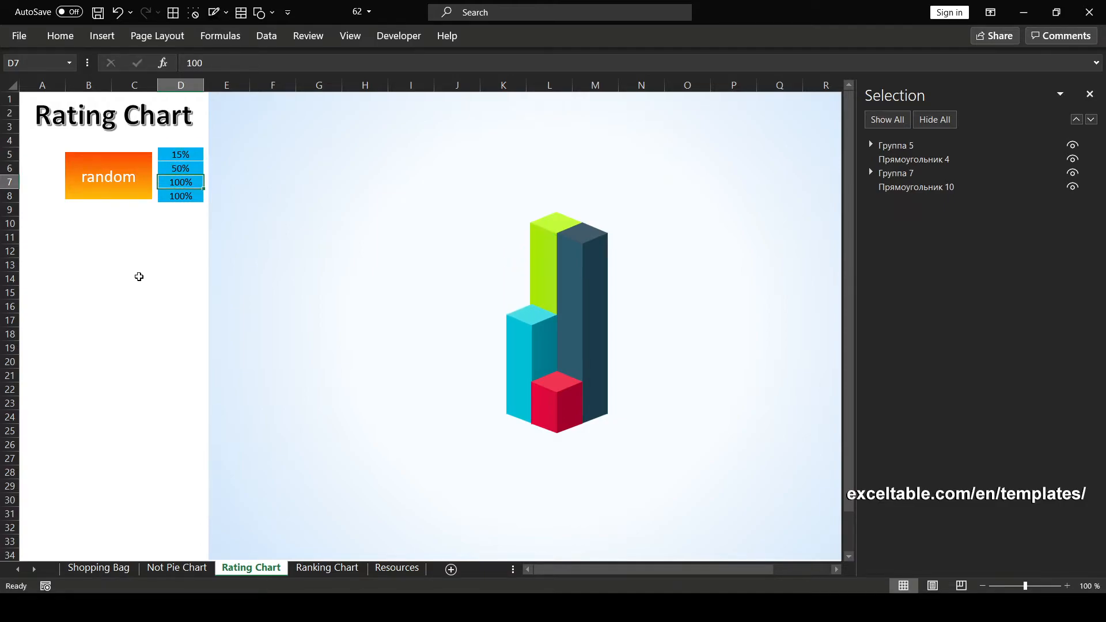
{"action": "type", "text": "30"}
{"action": "key", "text": "Return"}
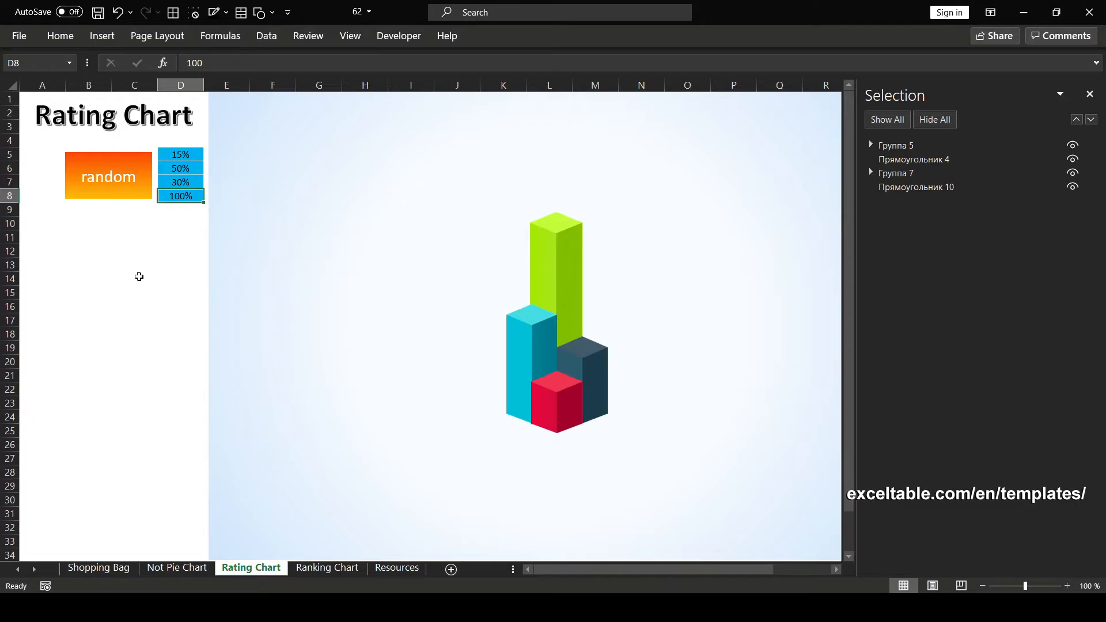
{"action": "type", "text": "55"}
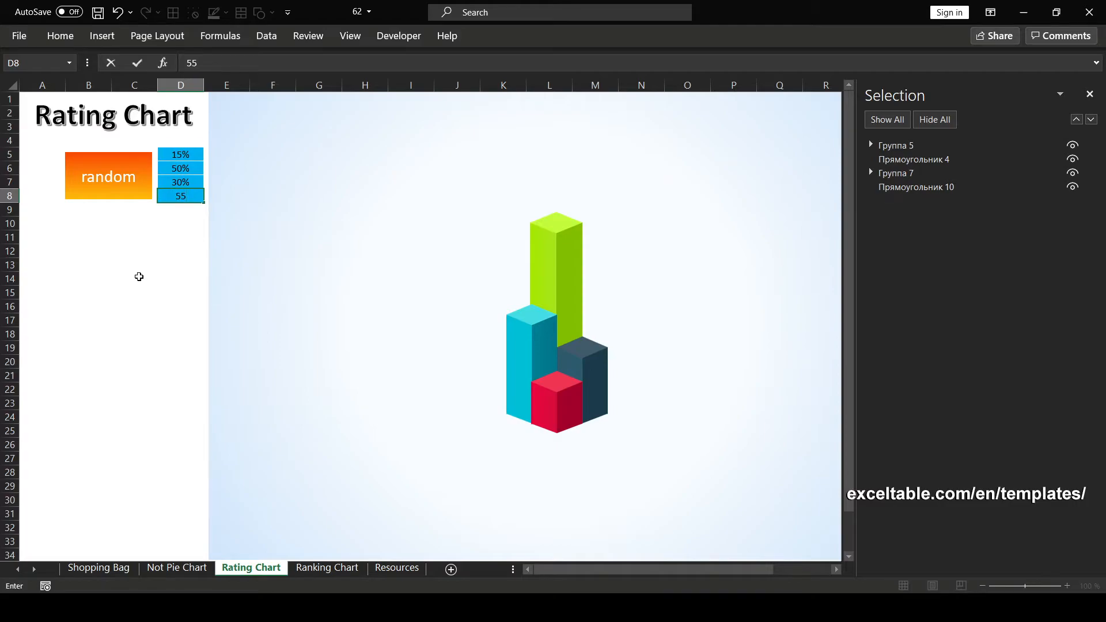
{"action": "key", "text": "BackSpace"}
{"action": "key", "text": "BackSpace"}
{"action": "type", "text": "75"}
{"action": "key", "text": "Return"}
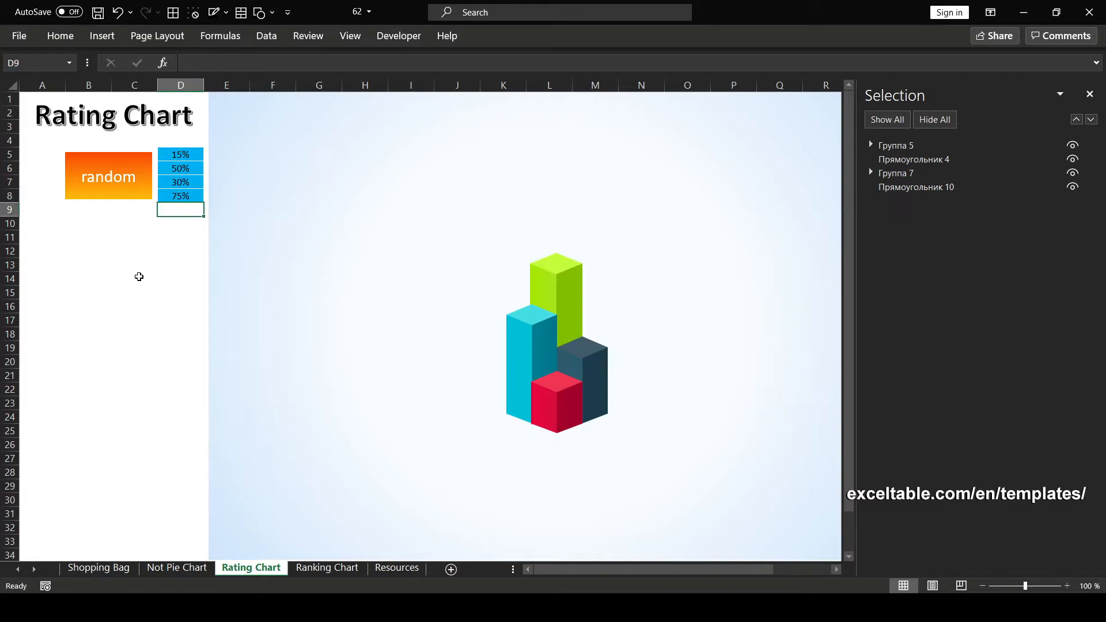
- Go to the Ranking Chart sheet and run its random animation several times
{"action": "left_click", "coordinate": [314, 570]}
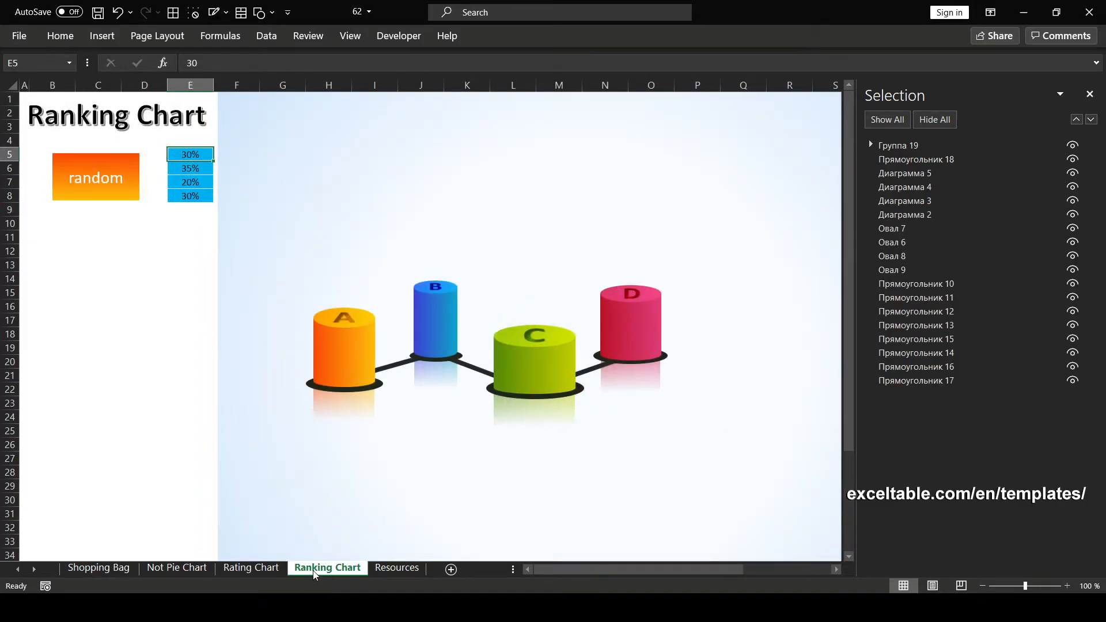
{"action": "left_click", "coordinate": [101, 184]}
{"action": "left_click", "coordinate": [101, 184]}
{"action": "left_click", "coordinate": [101, 186]}
- Set the Ranking Chart values E6 to 90 and E8 to 75, and run the random animation again
{"action": "left_click", "coordinate": [177, 168]}
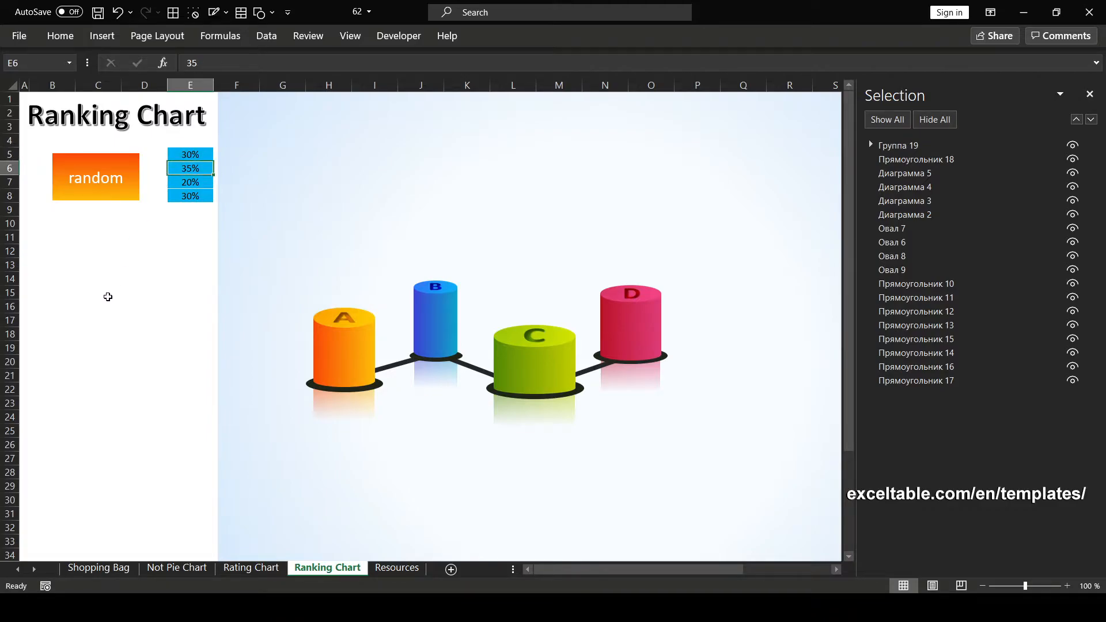
{"action": "type", "text": "90"}
{"action": "key", "text": "Return"}
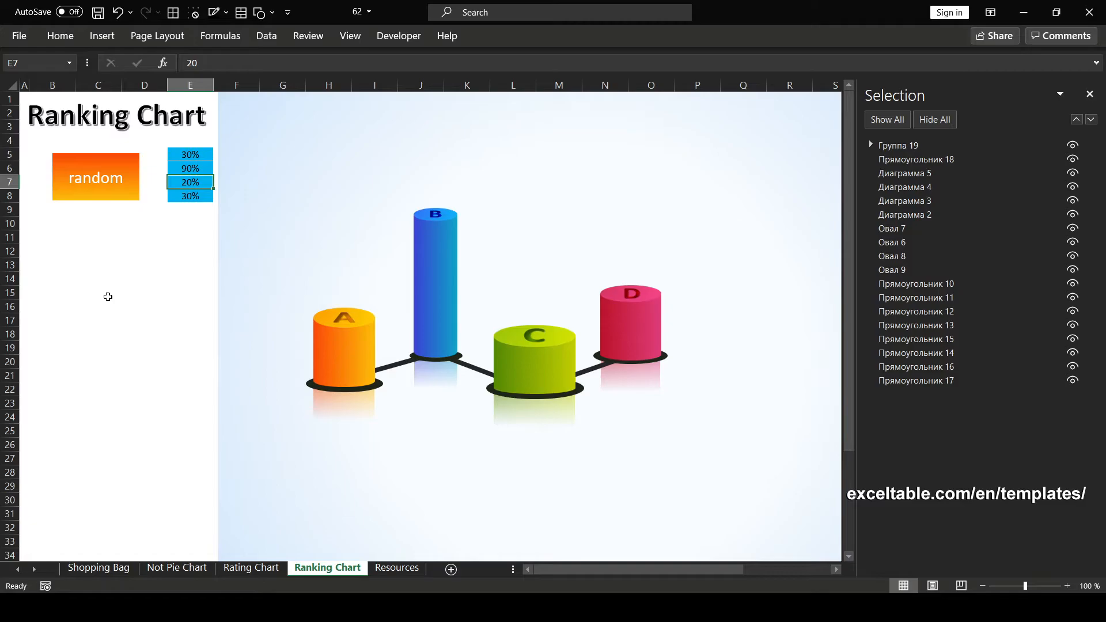
{"action": "left_click", "coordinate": [179, 170]}
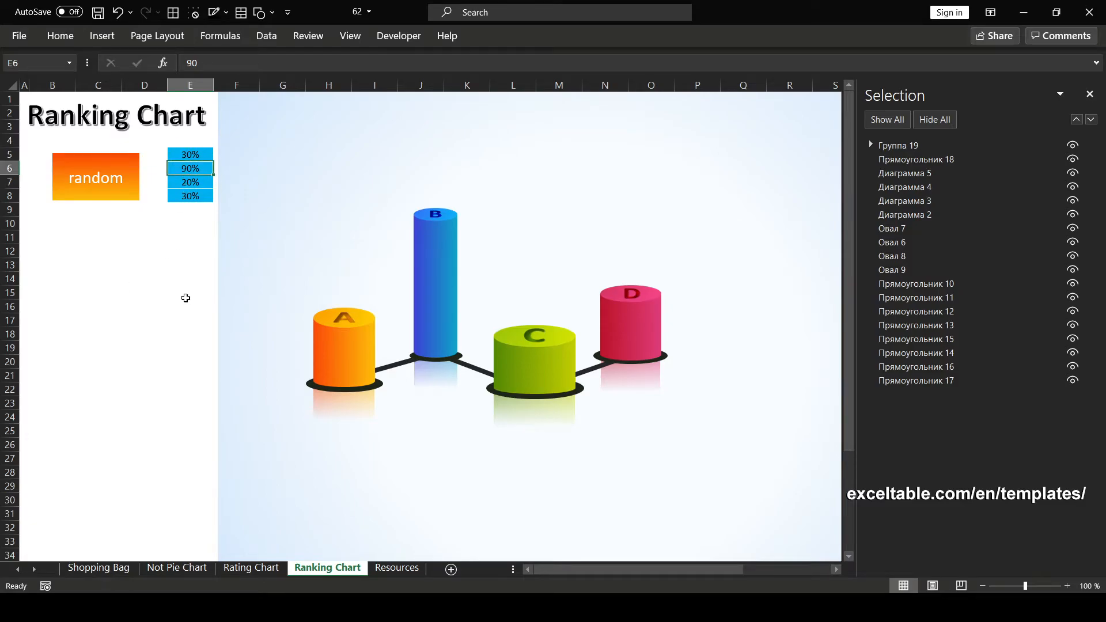
{"action": "left_click", "coordinate": [187, 196]}
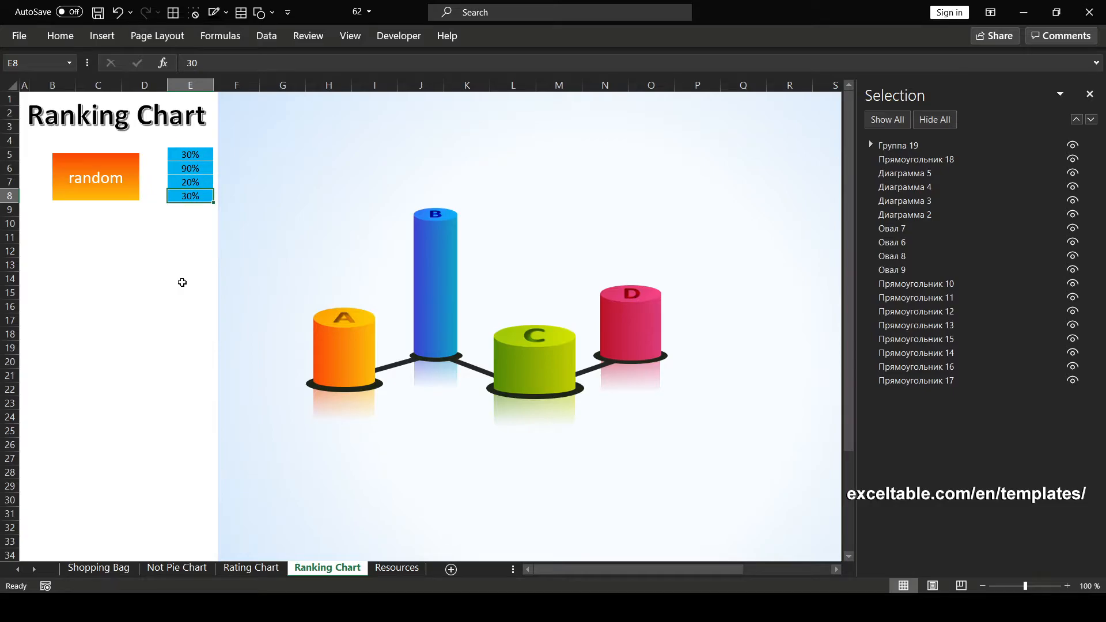
{"action": "type", "text": "75"}
{"action": "key", "text": "Return"}
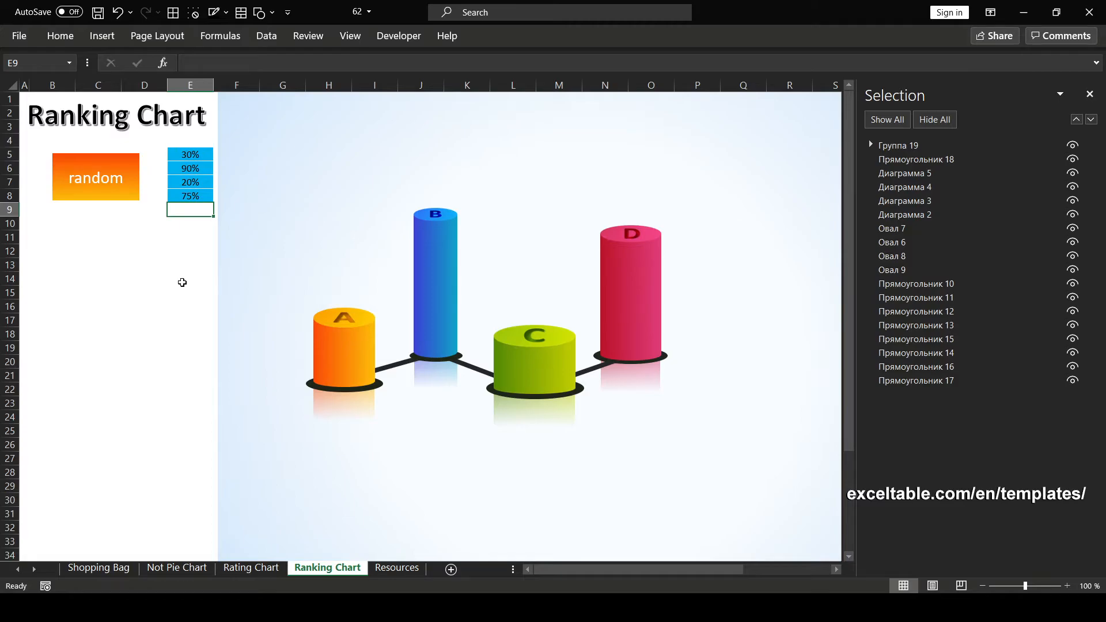
{"action": "left_click", "coordinate": [103, 183]}
- On the Resources sheet, examine the separate body and base shapes that make up the blue shopping bag
{"action": "left_click", "coordinate": [397, 568]}
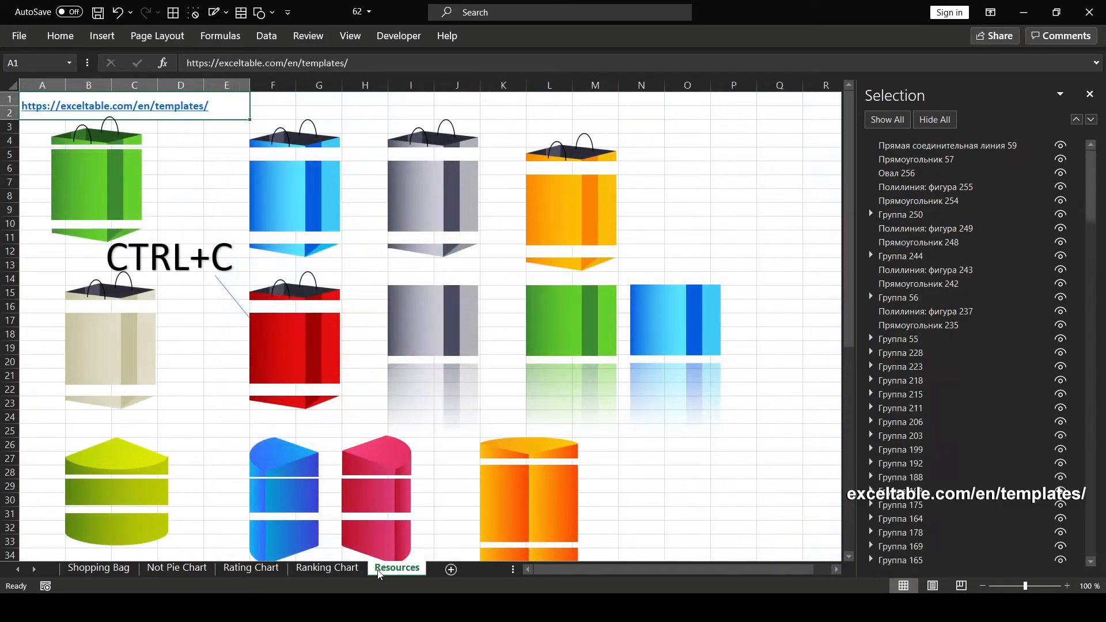
{"action": "left_click_drag", "start_coordinate": [848, 150], "coordinate": [829, 164]}
{"action": "left_click", "coordinate": [295, 191]}
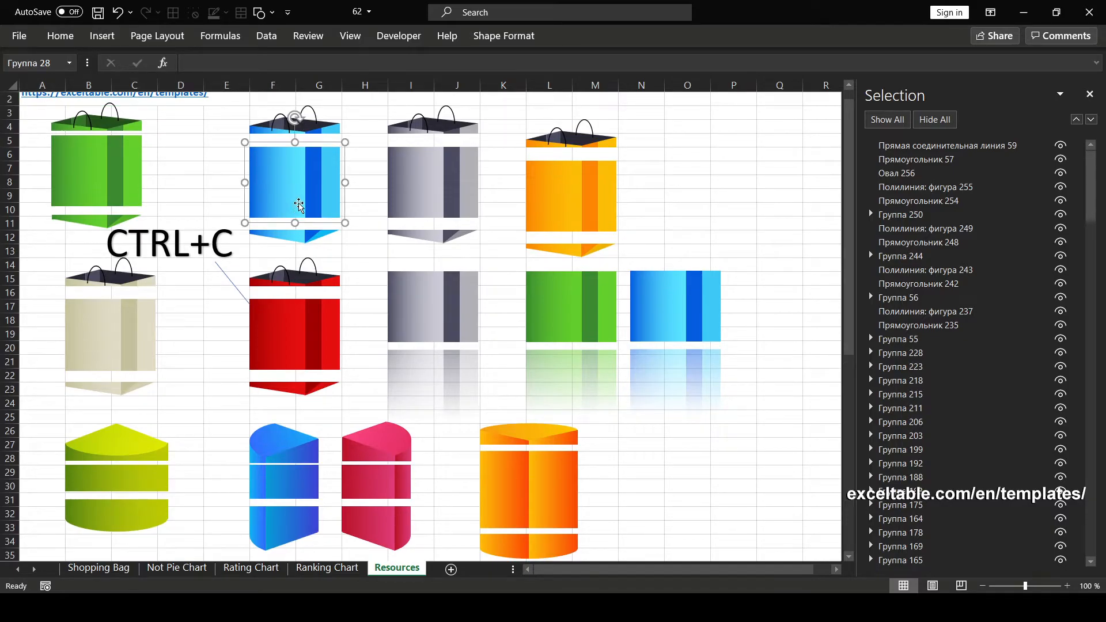
{"action": "left_click", "coordinate": [298, 205]}
{"action": "left_click", "coordinate": [336, 185]}
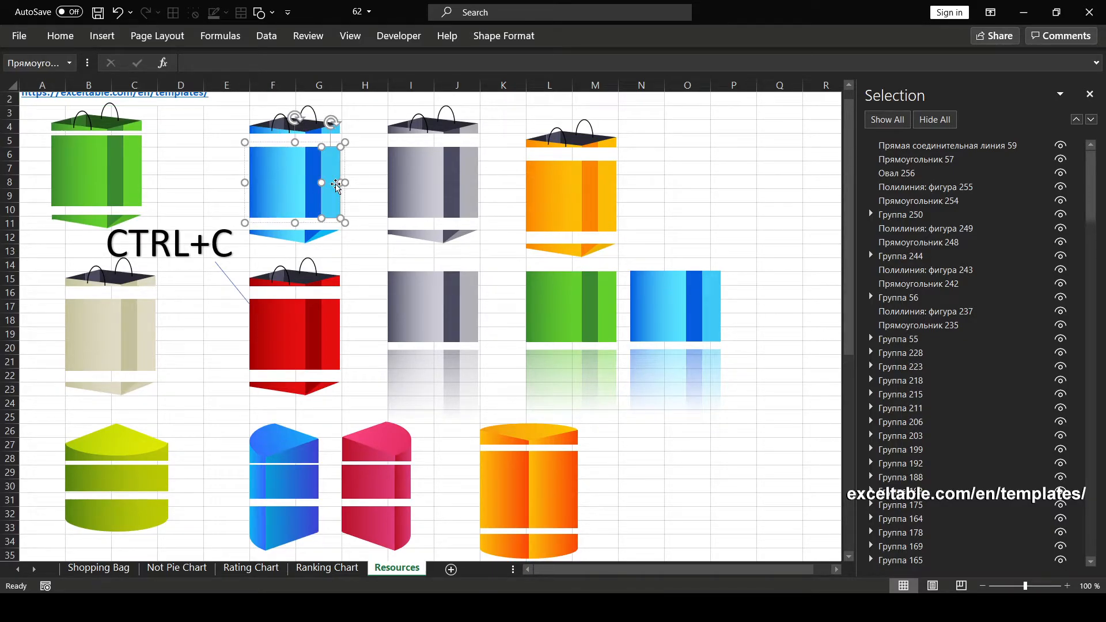
{"action": "left_click", "coordinate": [315, 194]}
{"action": "left_click", "coordinate": [309, 236]}
{"action": "left_click", "coordinate": [309, 236]}
{"action": "left_click", "coordinate": [290, 237]}
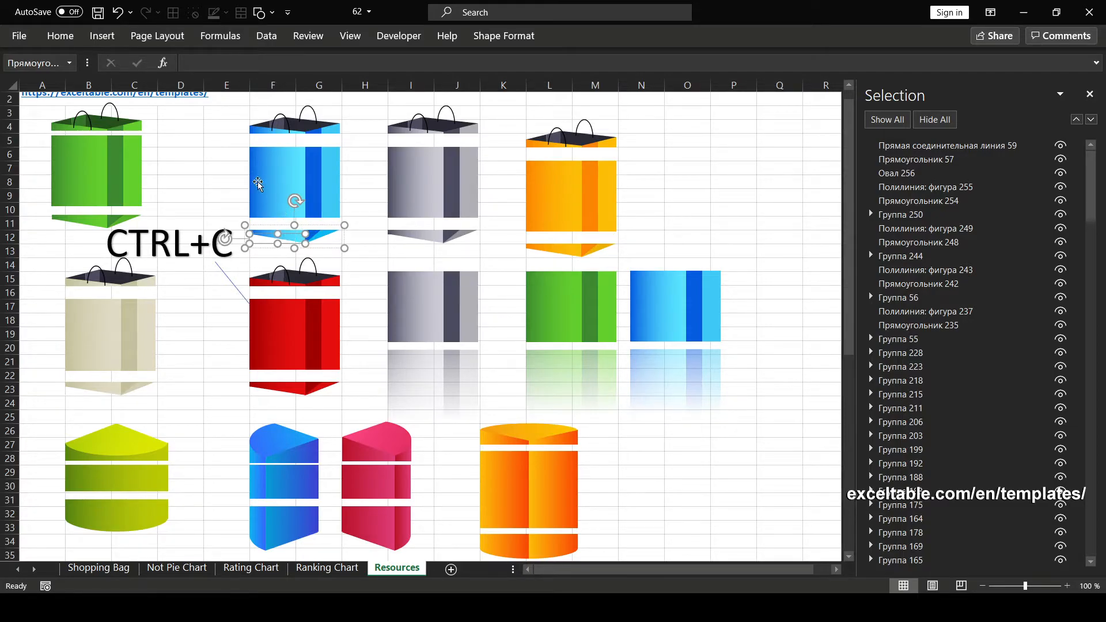
{"action": "left_click", "coordinate": [231, 179]}
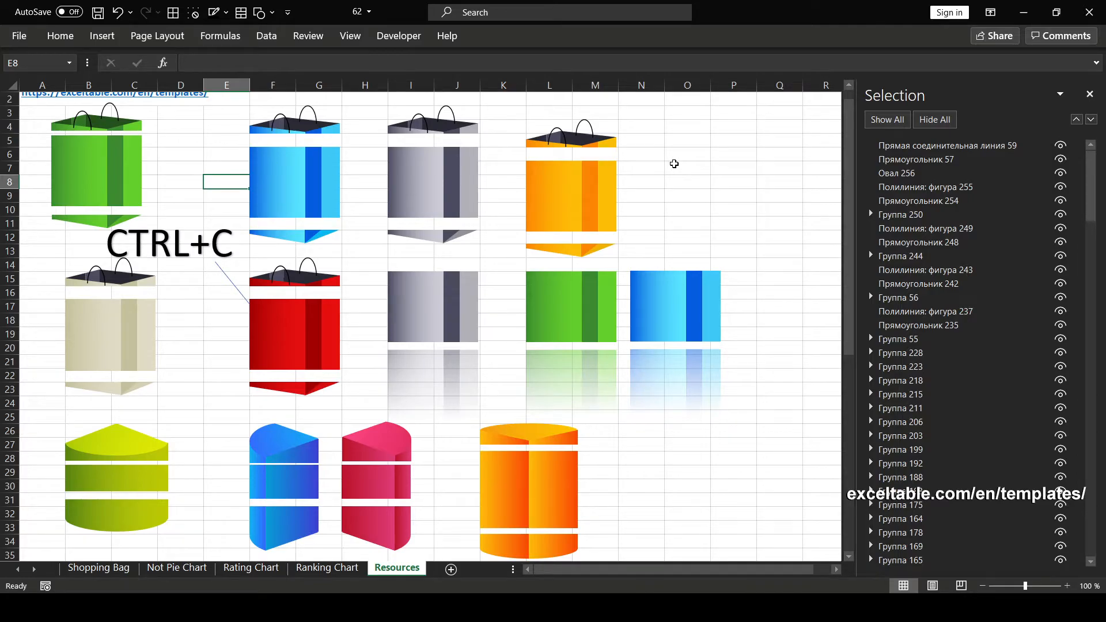
- Enter the sample values 5, 55 and 5 in cells O4:O6 of the Resources sheet
{"action": "left_click", "coordinate": [694, 137]}
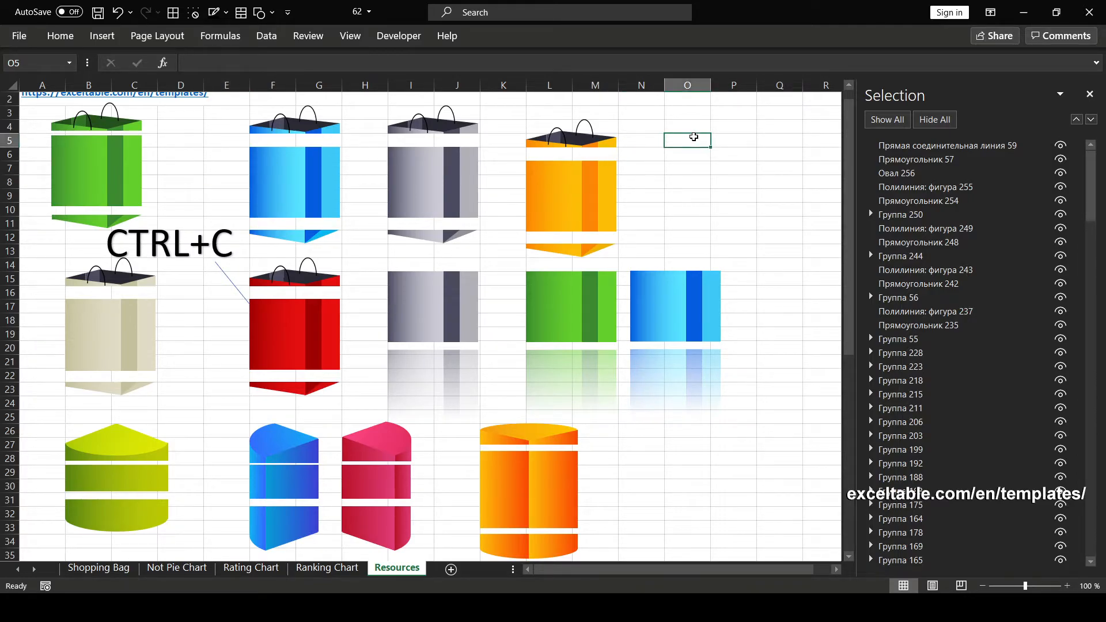
{"action": "left_click", "coordinate": [689, 126]}
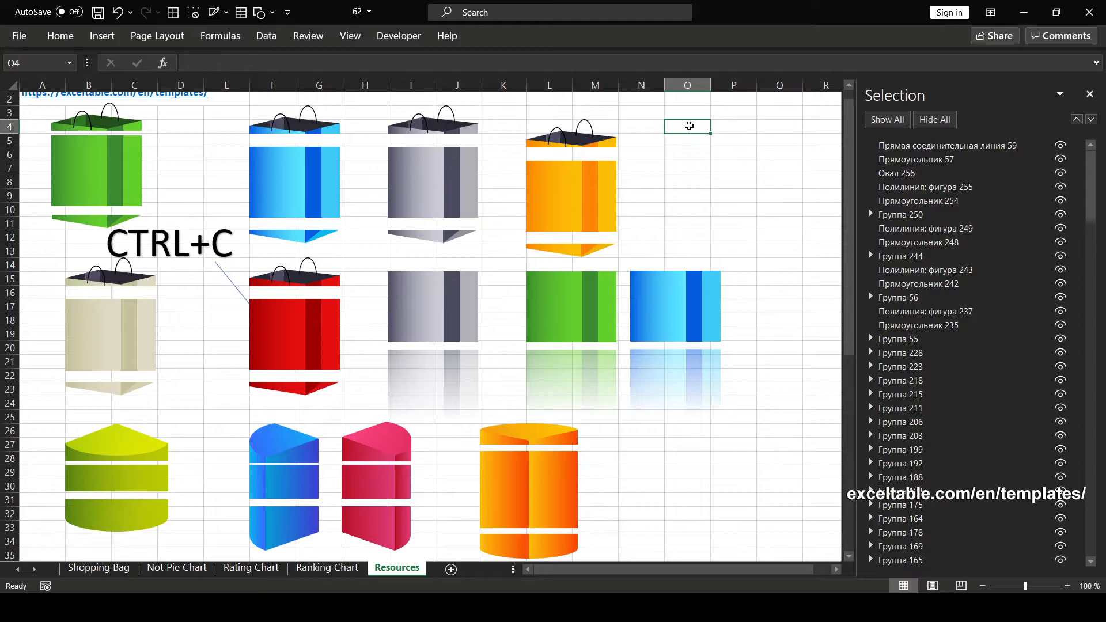
{"action": "left_click_drag", "start_coordinate": [688, 125], "coordinate": [688, 154]}
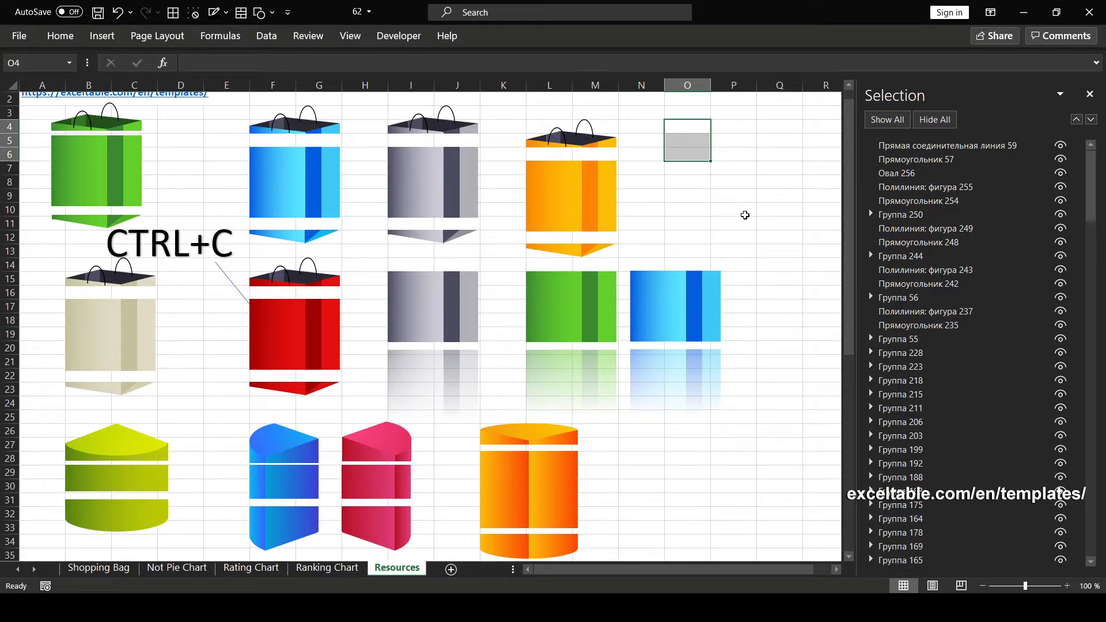
{"action": "left_click", "coordinate": [683, 125]}
{"action": "type", "text": "5"}
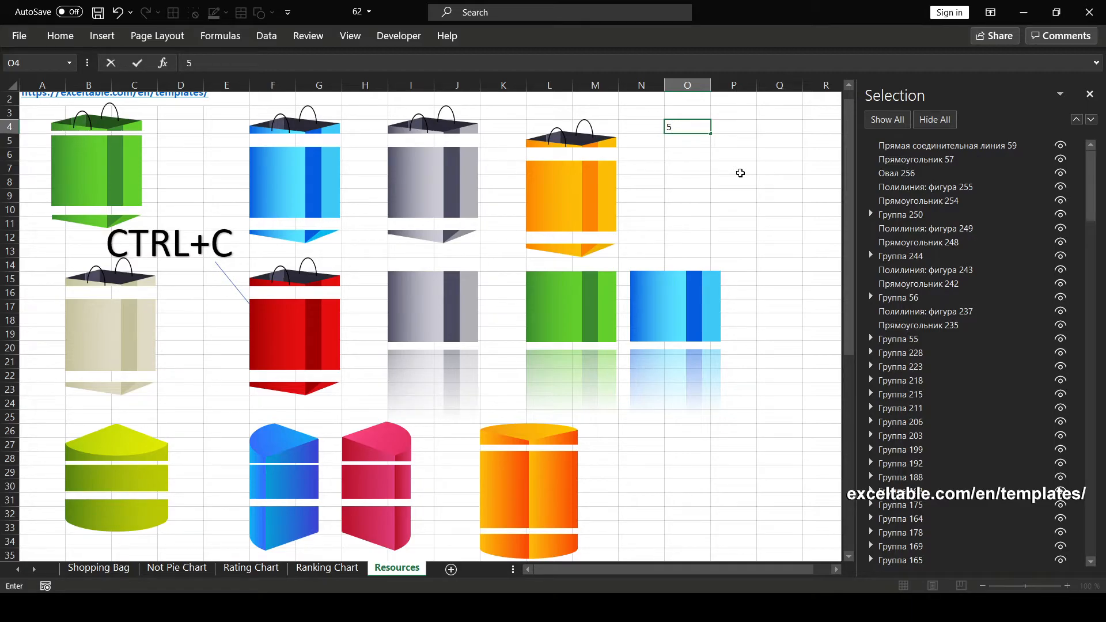
{"action": "key", "text": "Return"}
{"action": "type", "text": "55"}
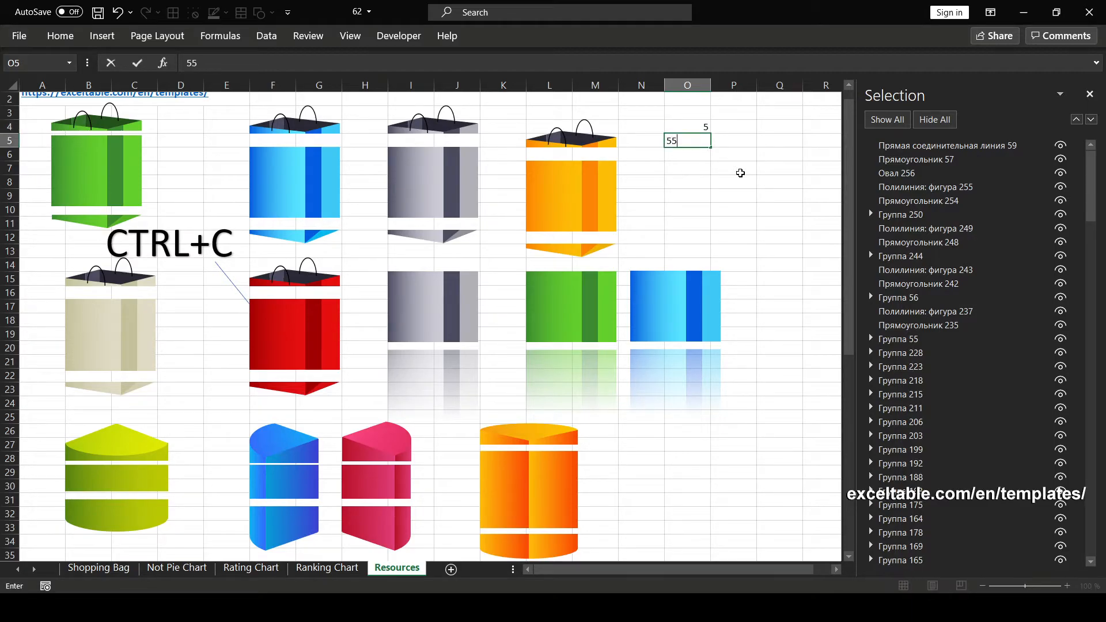
{"action": "key", "text": "Return"}
{"action": "type", "text": "5"}
{"action": "key", "text": "Return"}
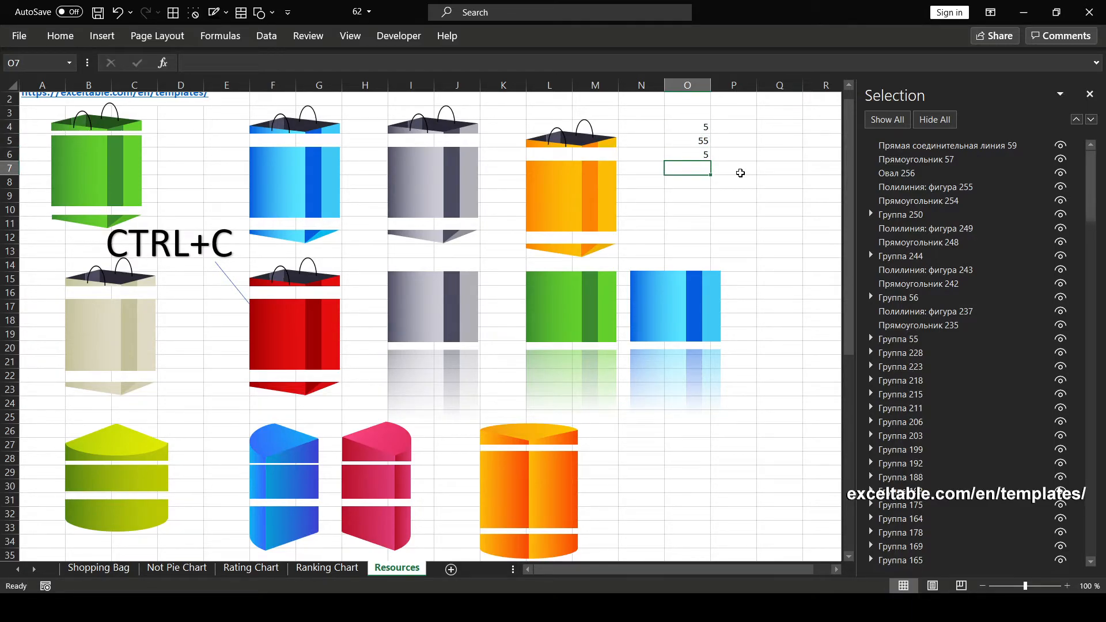
- Insert a default clustered column chart from the sample values in O4:O6
{"action": "left_click_drag", "start_coordinate": [687, 127], "coordinate": [687, 153]}
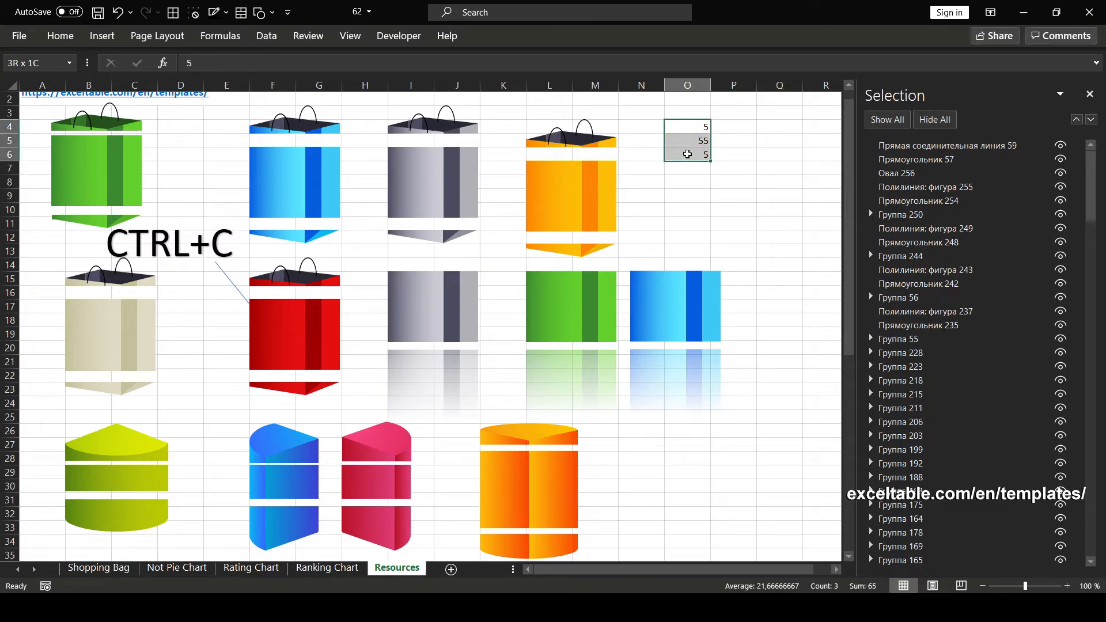
{"action": "left_click", "coordinate": [101, 37]}
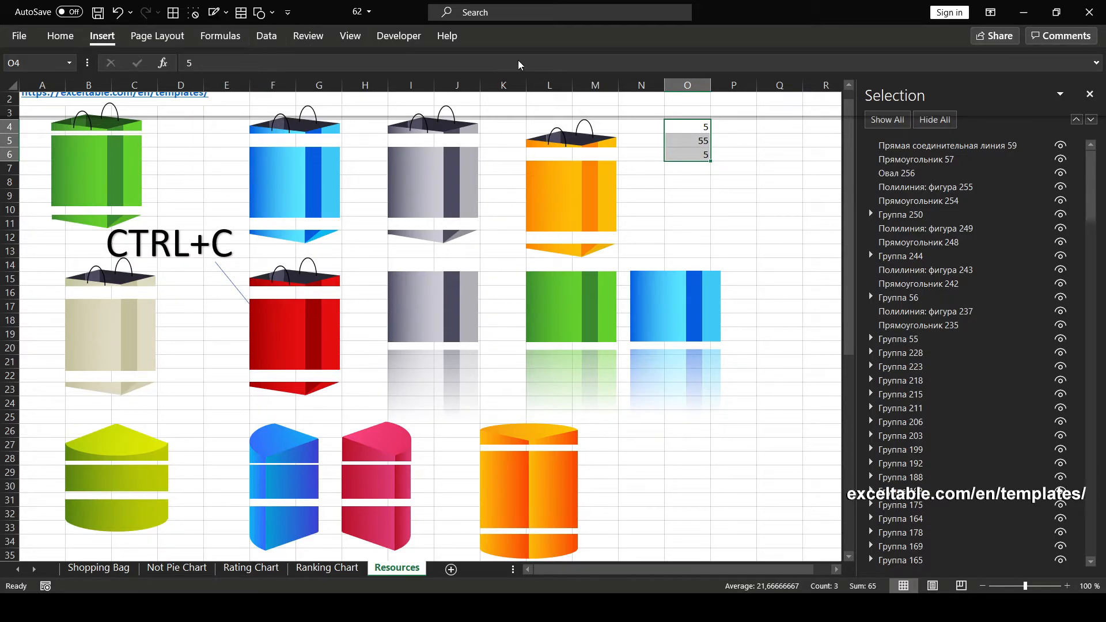
{"action": "key", "text": "alt+F1"}
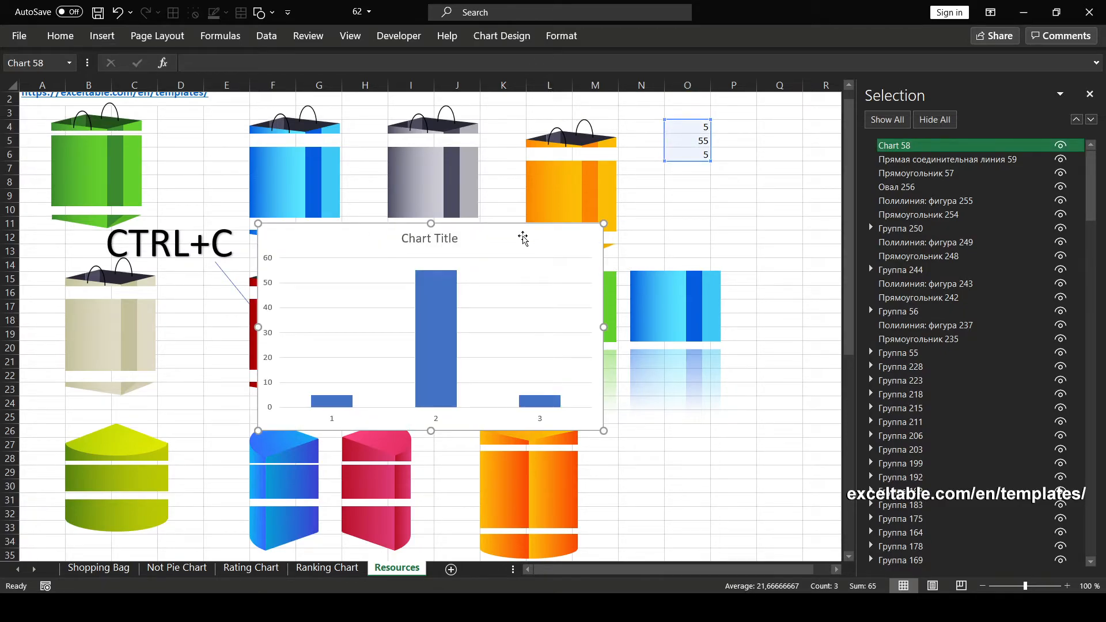
- Turn the chart into a single stacked column with each value as its own series, and move it clear of the blue shopping bag
{"action": "left_click", "coordinate": [504, 43]}
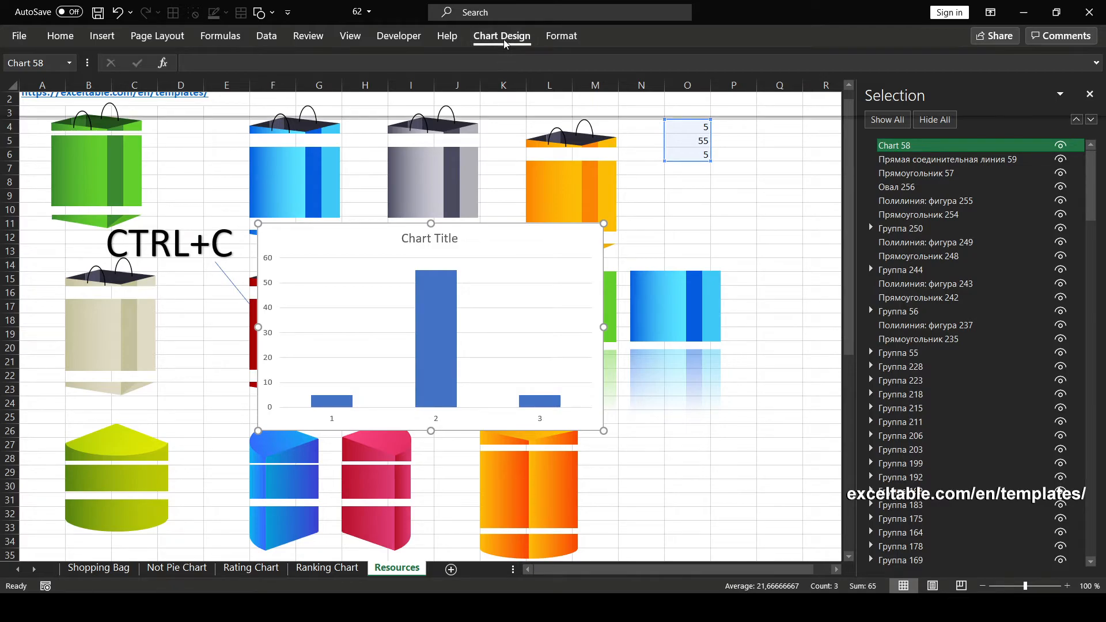
{"action": "left_click", "coordinate": [687, 71]}
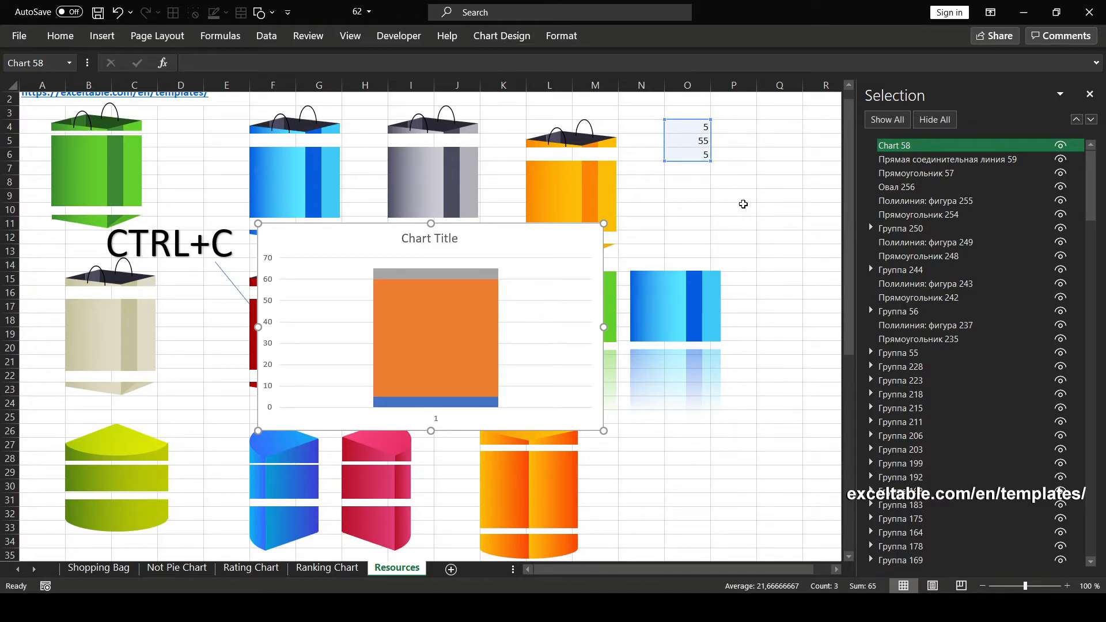
{"action": "left_click_drag", "start_coordinate": [499, 230], "coordinate": [721, 213]}
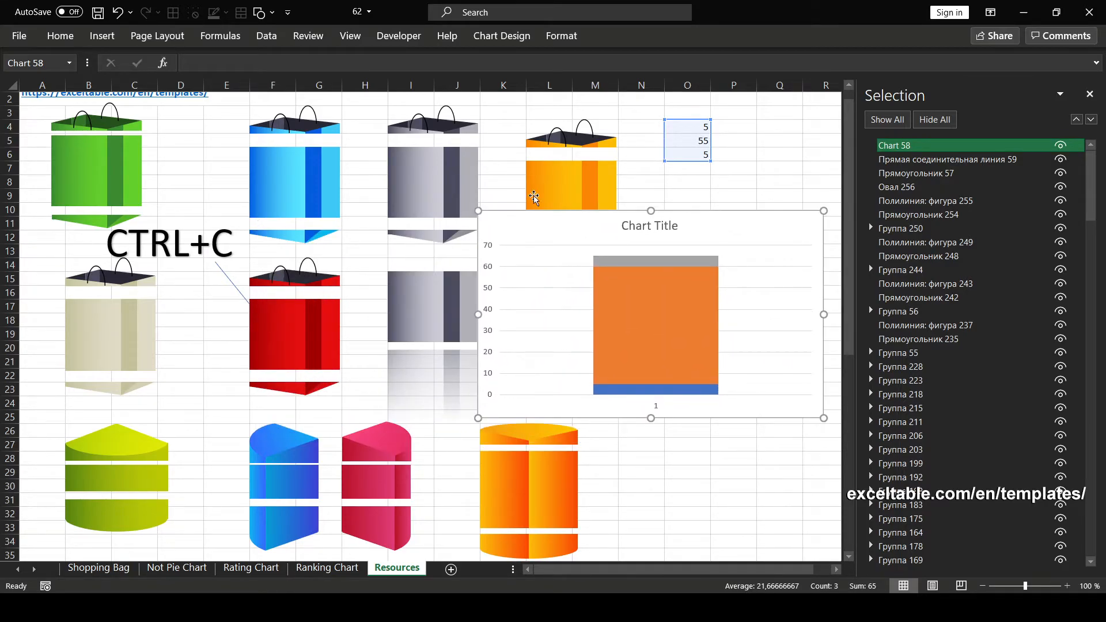
- Fill the stacked column's top segment with the blue bag's handle shape and the middle segment with the blue bag's body shape
{"action": "left_click", "coordinate": [321, 134]}
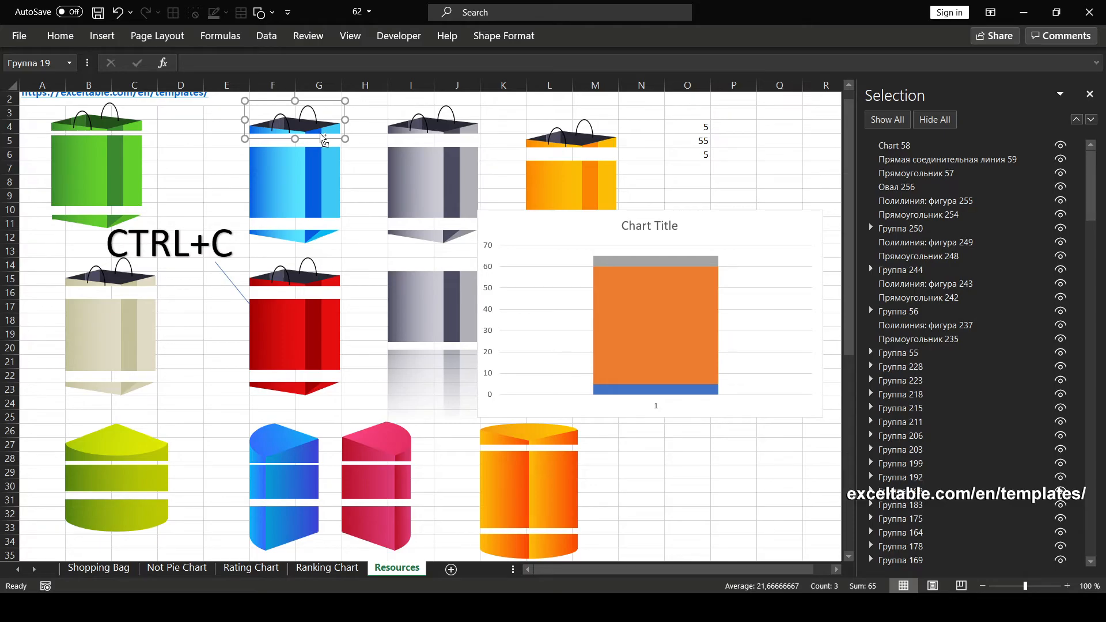
{"action": "left_click", "coordinate": [630, 259]}
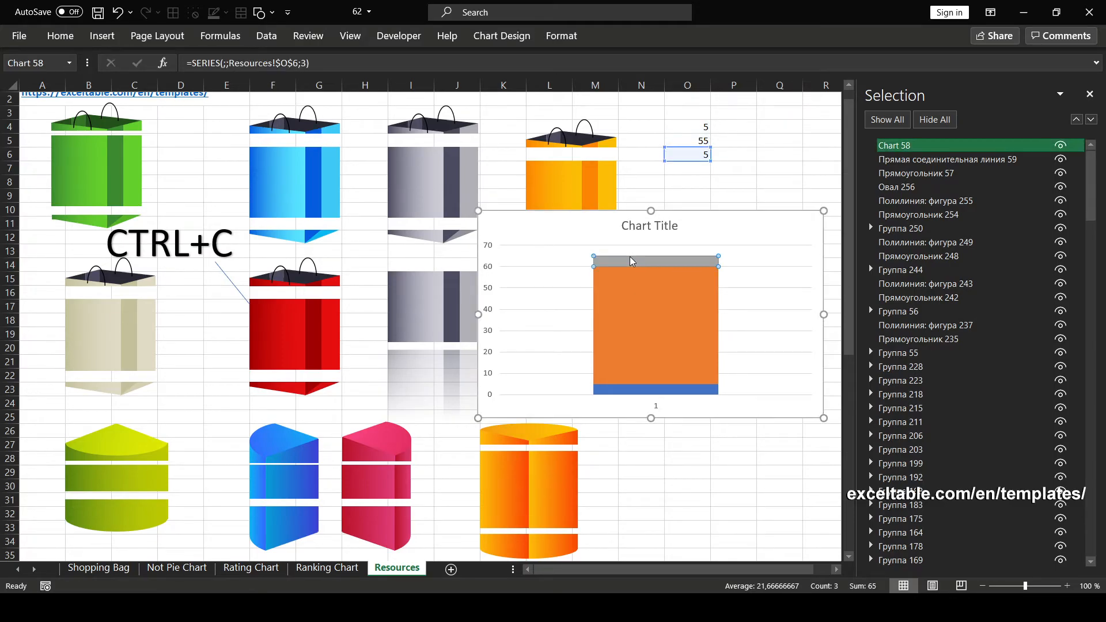
{"action": "key", "text": "ctrl+v"}
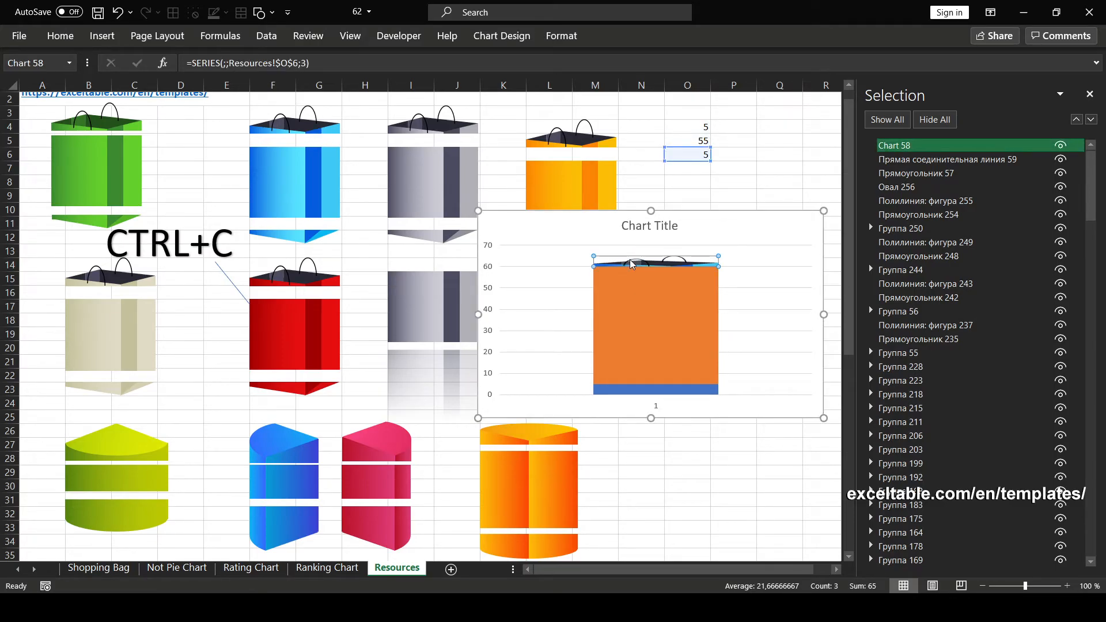
{"action": "left_click", "coordinate": [308, 166]}
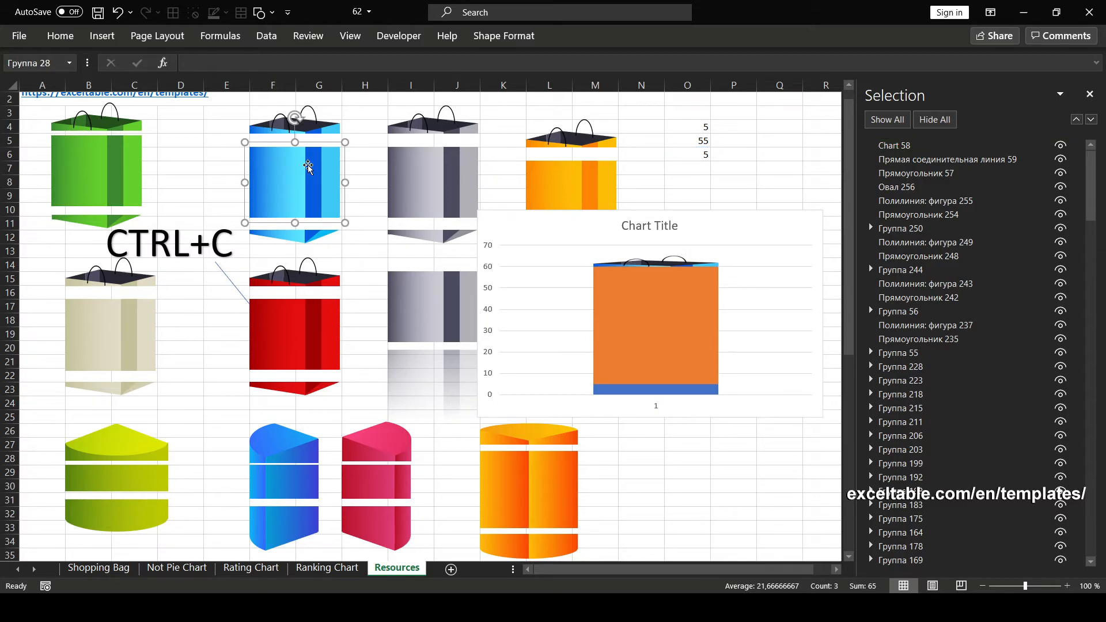
{"action": "left_click", "coordinate": [673, 333]}
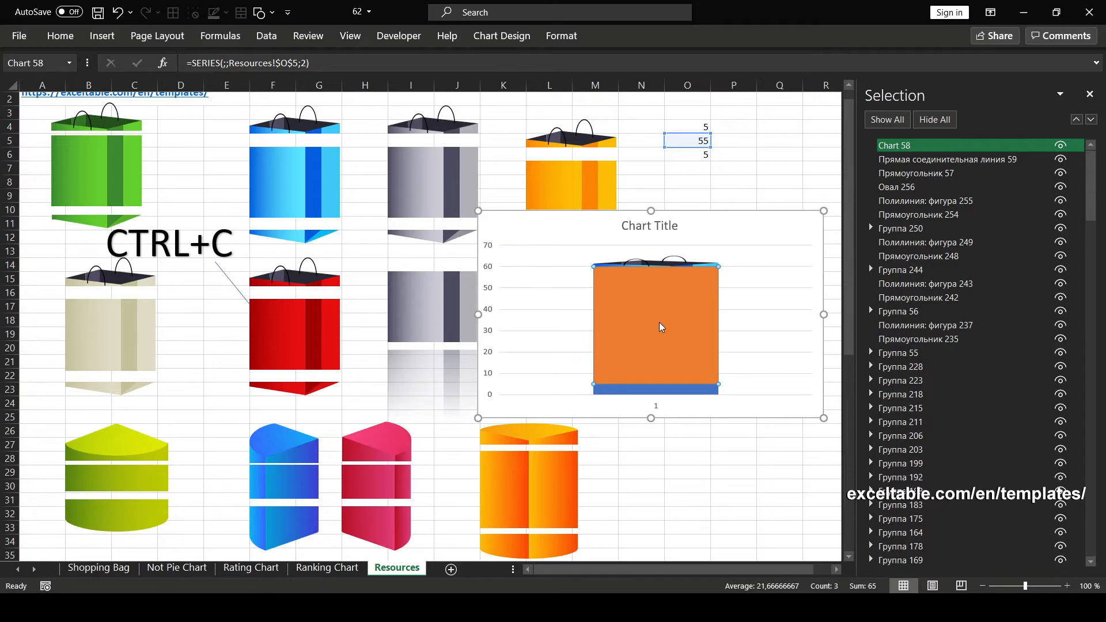
{"action": "key", "text": "ctrl+v"}
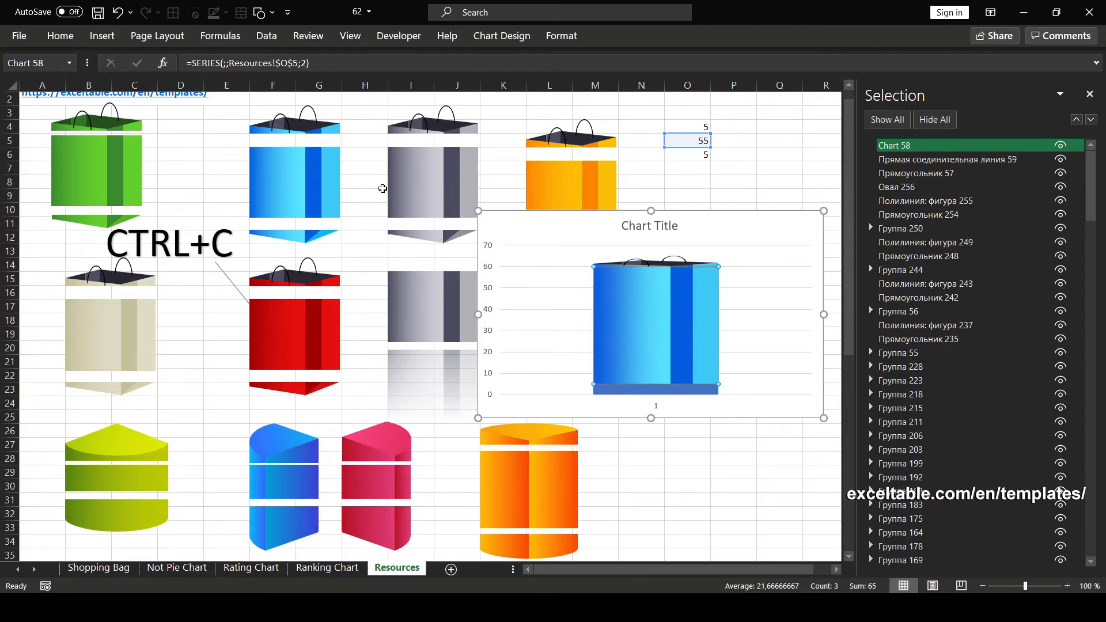
- Fill the stacked column's bottom segment with the blue shopping bag's base shape
{"action": "left_click", "coordinate": [323, 231]}
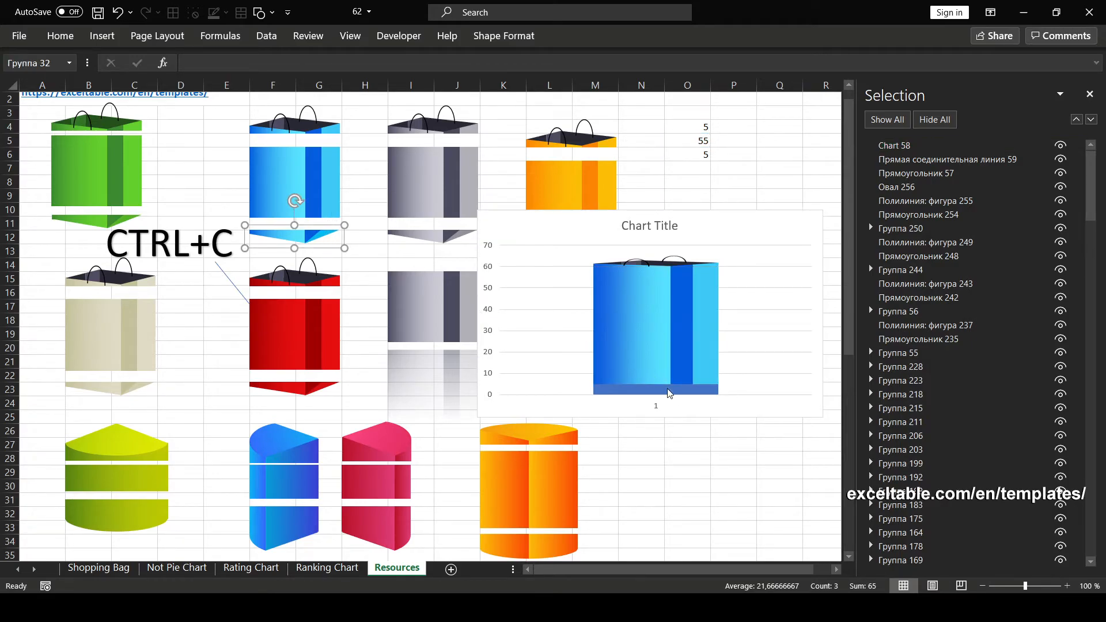
{"action": "left_click", "coordinate": [668, 393]}
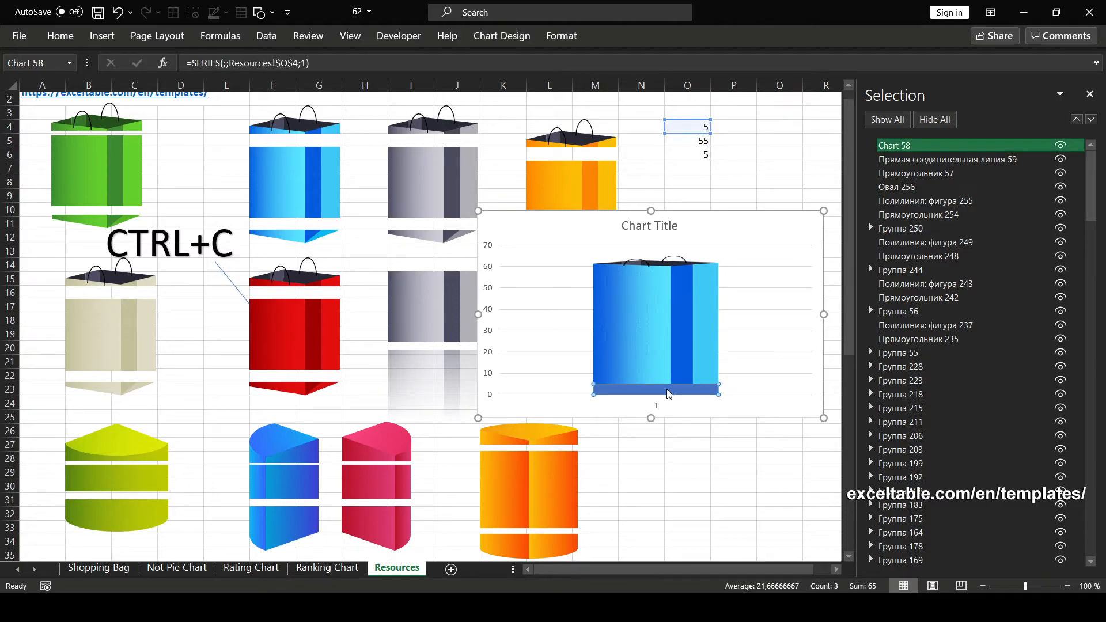
{"action": "key", "text": "ctrl+v"}
- Set the base value in cell O4 to 25
{"action": "left_click", "coordinate": [700, 127]}
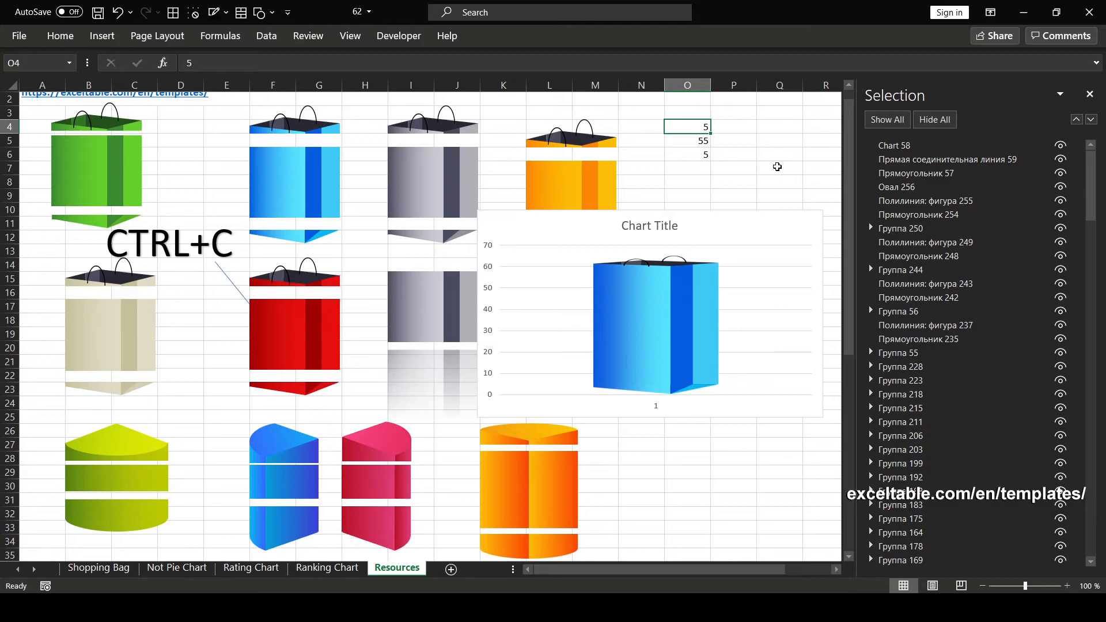
{"action": "type", "text": "25"}
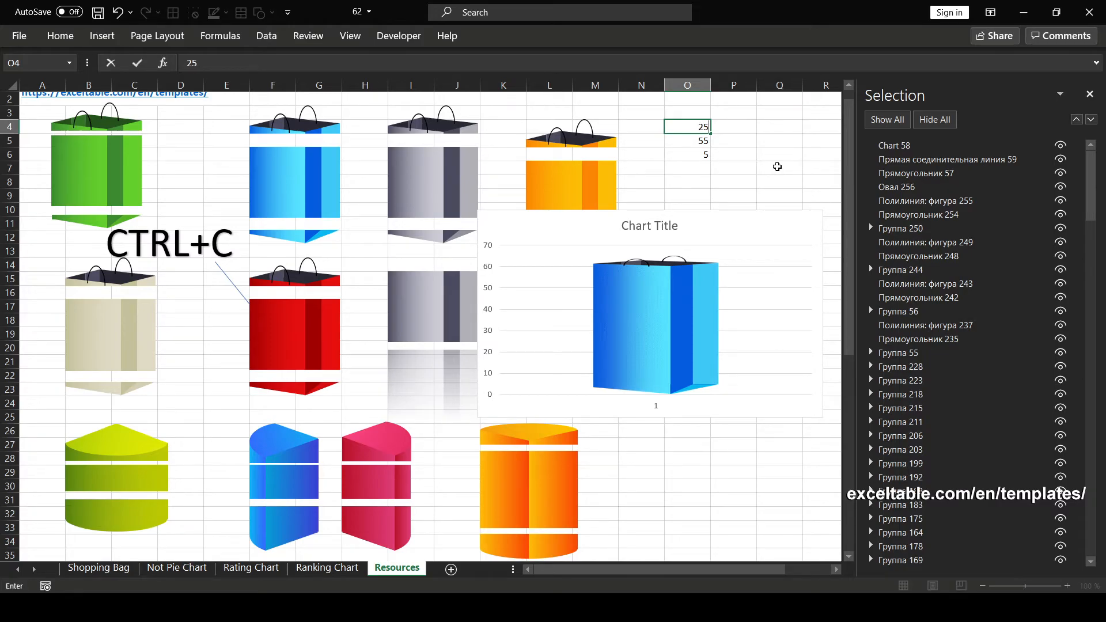
{"action": "key", "text": "Return"}
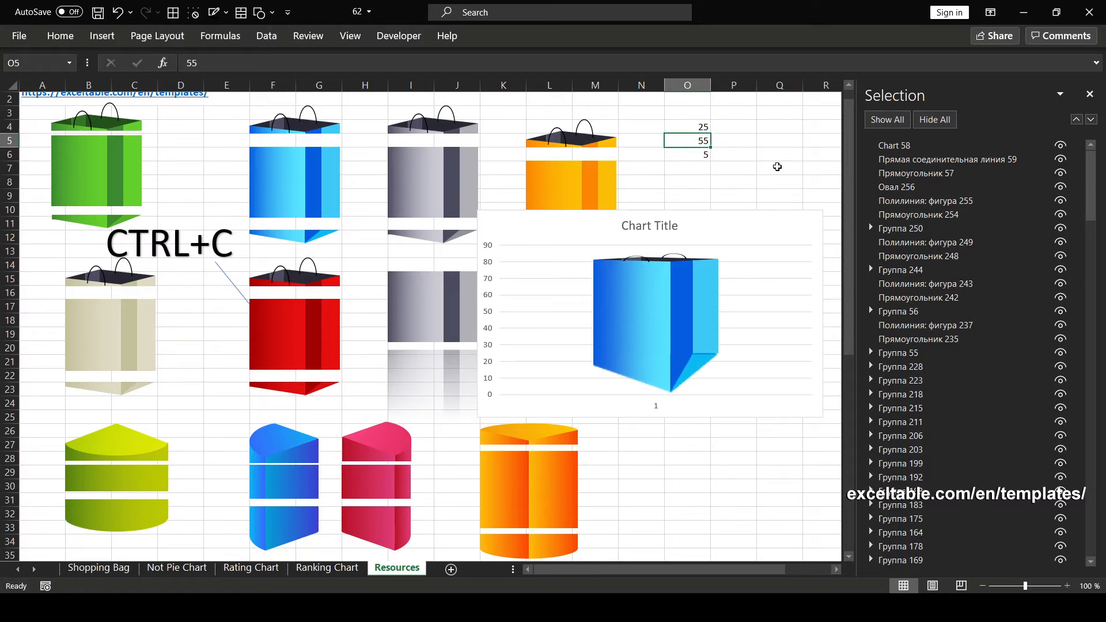
{"action": "key", "text": "Up"}
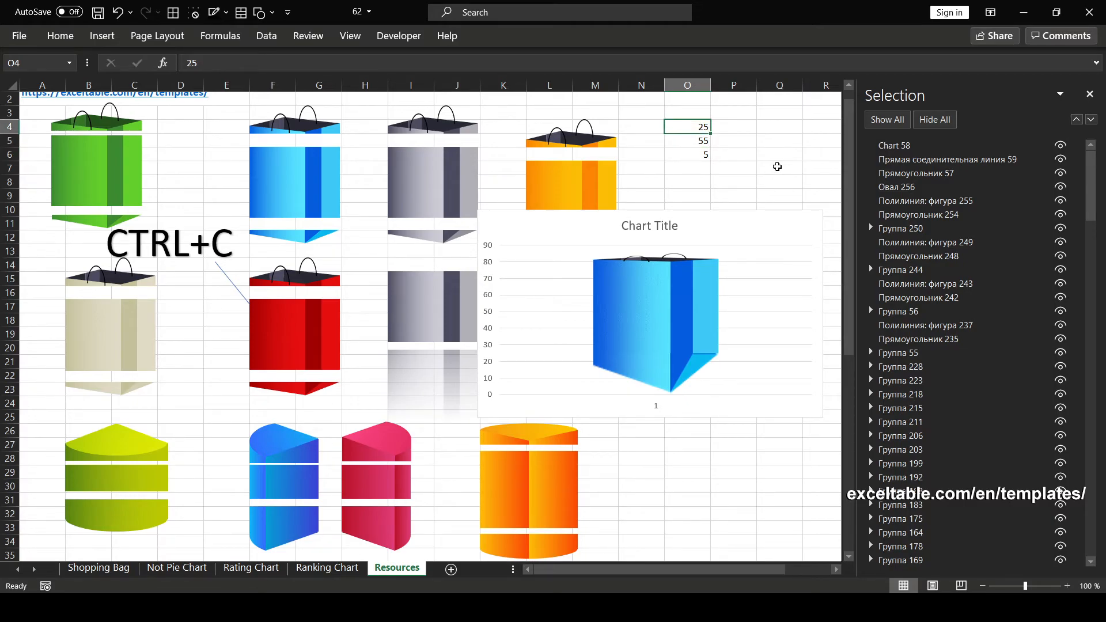
- Set the handle value in cell O6 to 25 and the base value in cell O4 to 10
{"action": "key", "text": "Down"}
{"action": "key", "text": "Down"}
{"action": "type", "text": "25"}
{"action": "key", "text": "Return"}
{"action": "key", "text": "Up"}
{"action": "key", "text": "Up"}
{"action": "key", "text": "Up"}
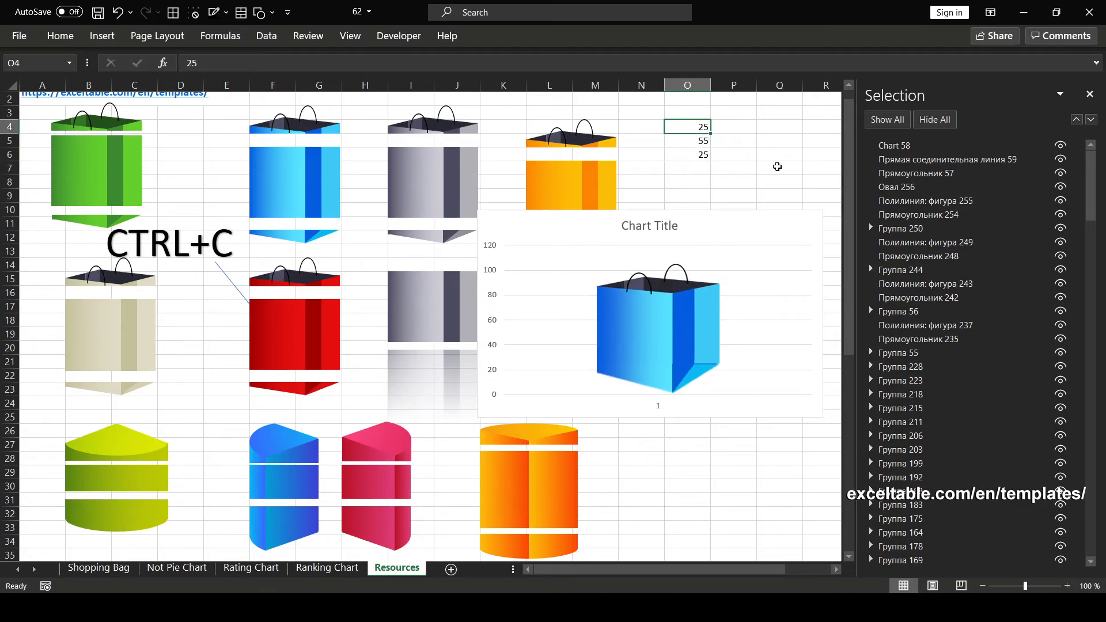
{"action": "type", "text": "10"}
{"action": "key", "text": "Return"}
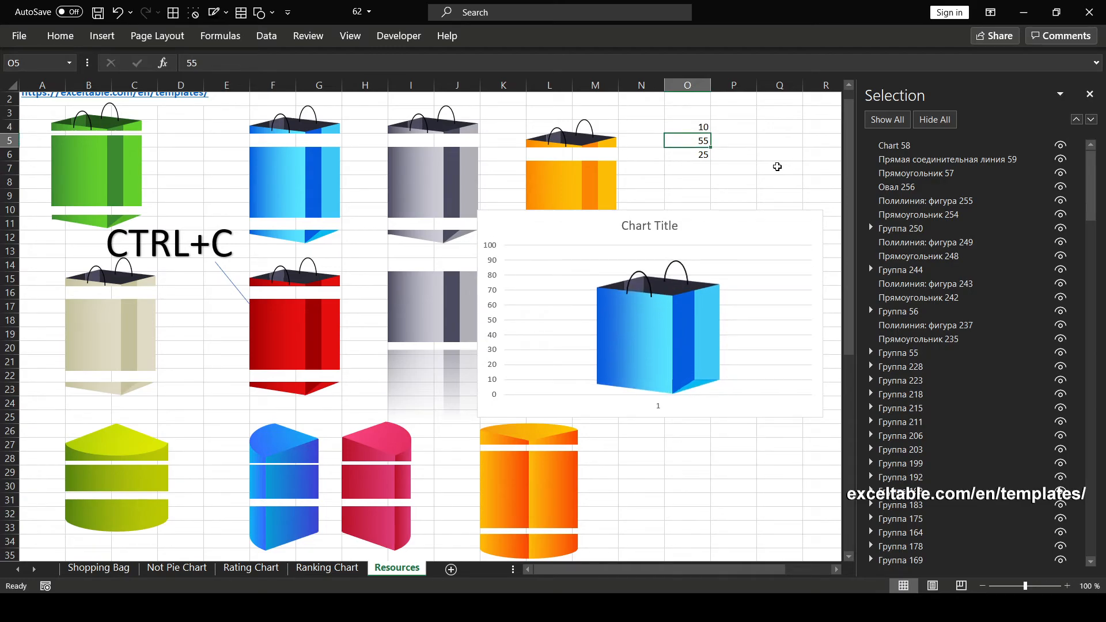
- Delete the shopping bag chart built from O4:O6 on the Resources sheet
{"action": "left_click", "coordinate": [739, 220]}
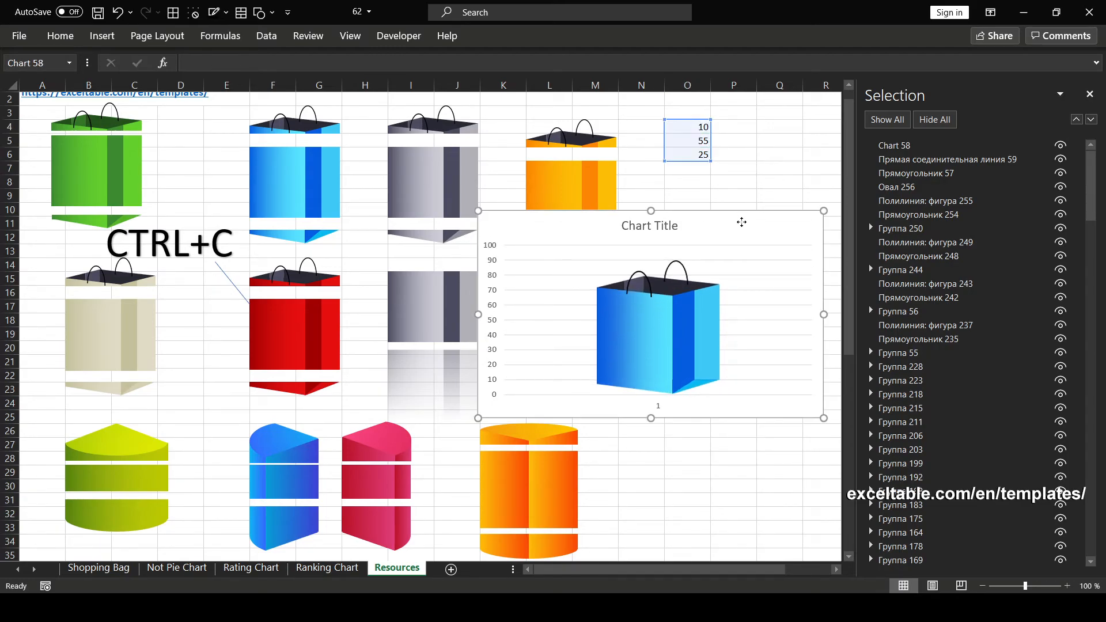
{"action": "left_click", "coordinate": [724, 156]}
{"action": "left_click", "coordinate": [703, 141]}
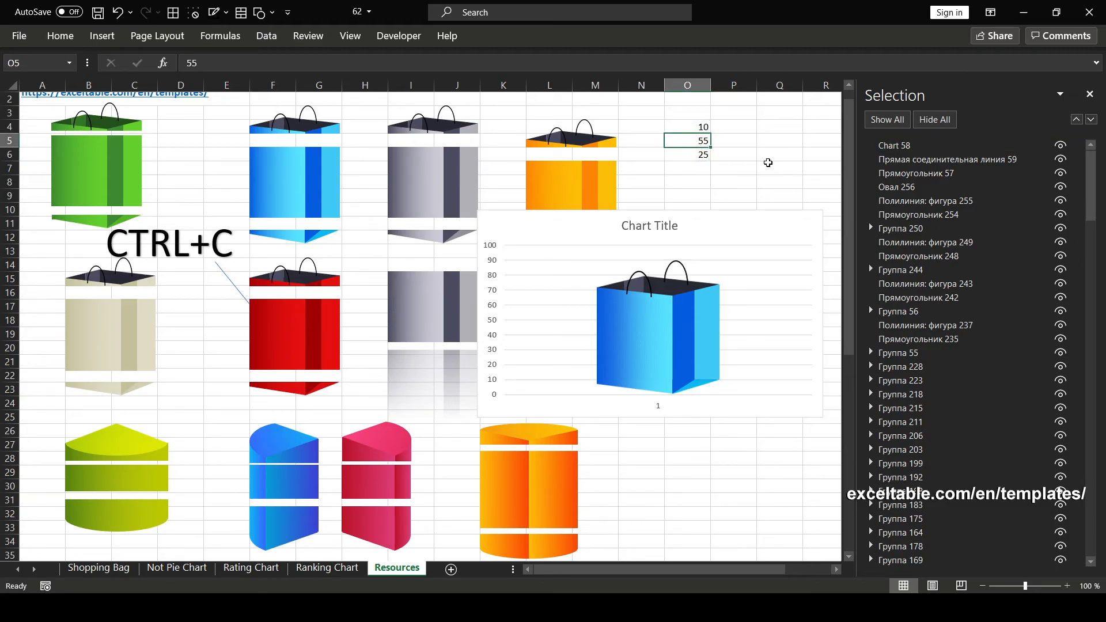
{"action": "left_click", "coordinate": [768, 216]}
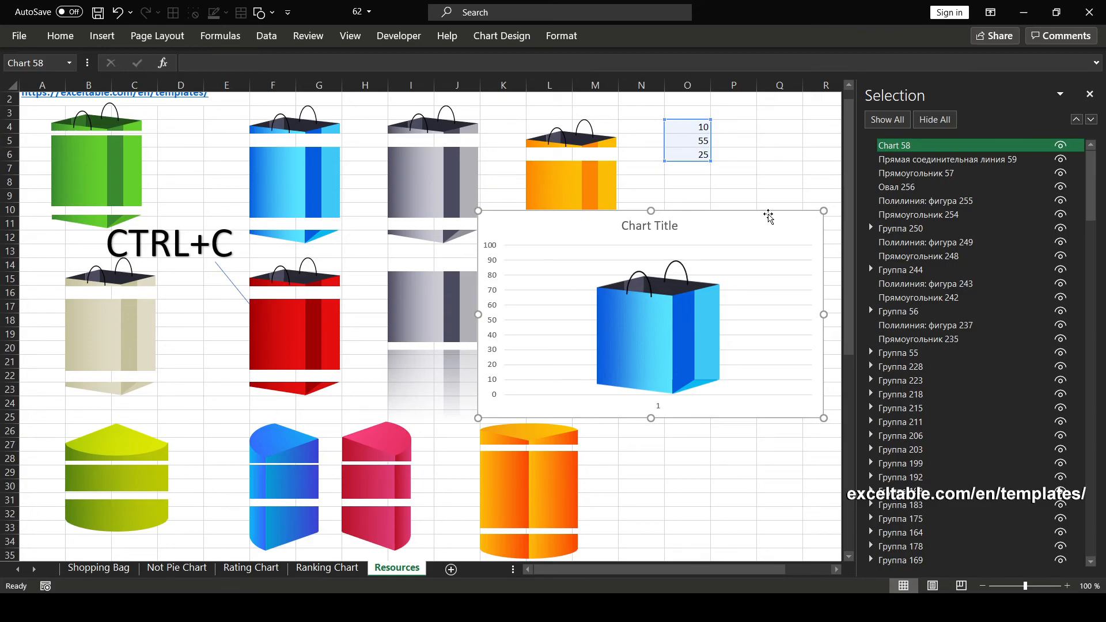
{"action": "key", "text": "Delete"}
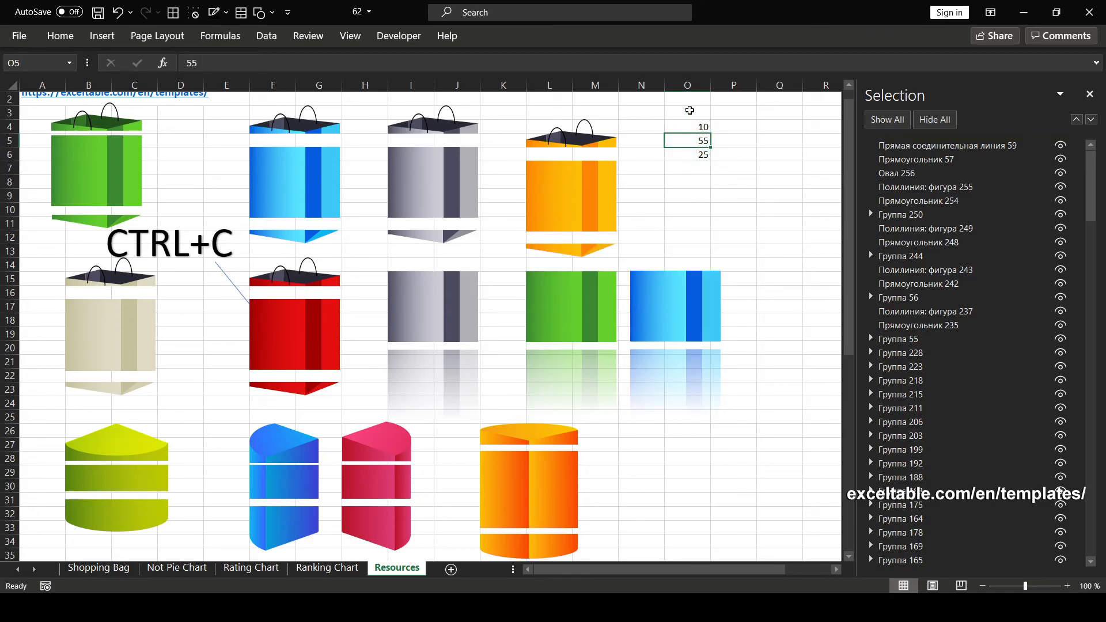
- Run the random animation on the Shopping Bag sheet and on the Not Pie Chart sheet
{"action": "left_click", "coordinate": [116, 569]}
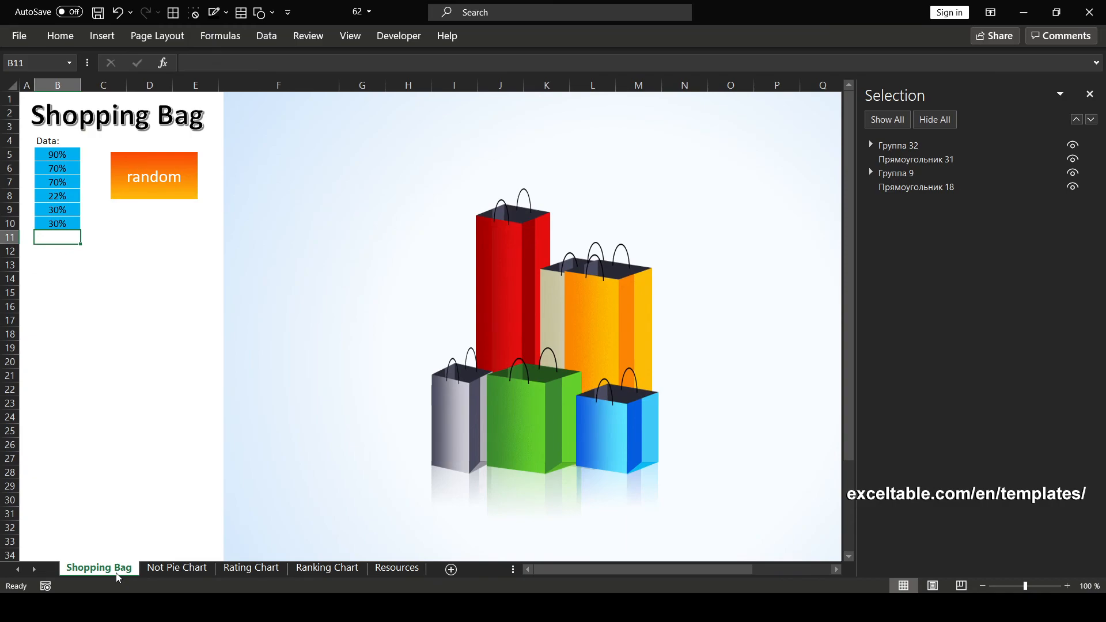
{"action": "left_click", "coordinate": [149, 181]}
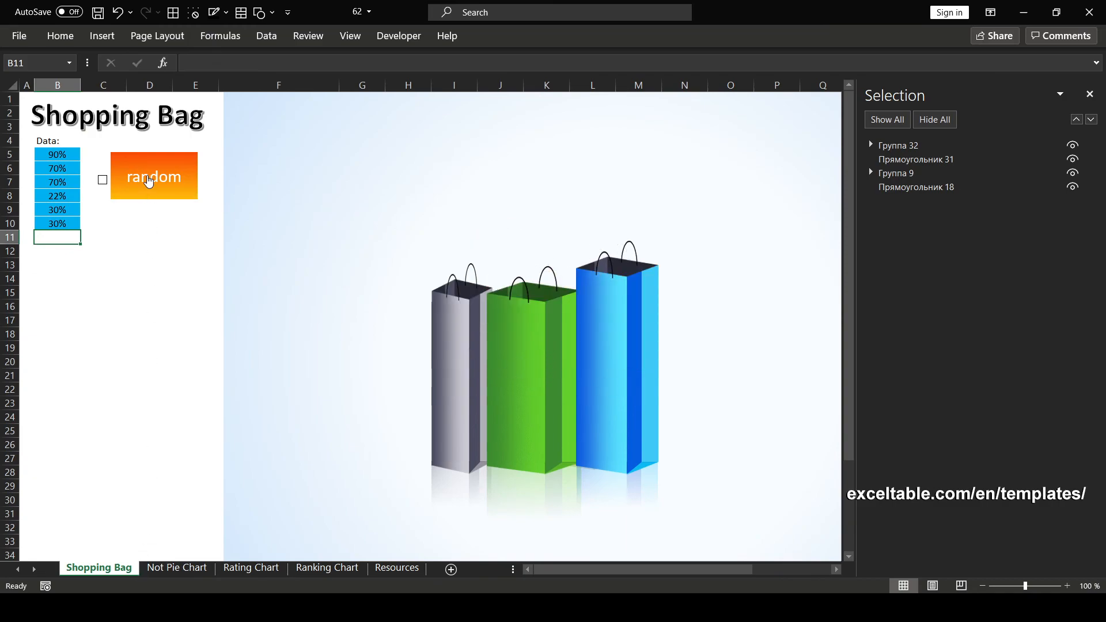
{"action": "left_click", "coordinate": [191, 570]}
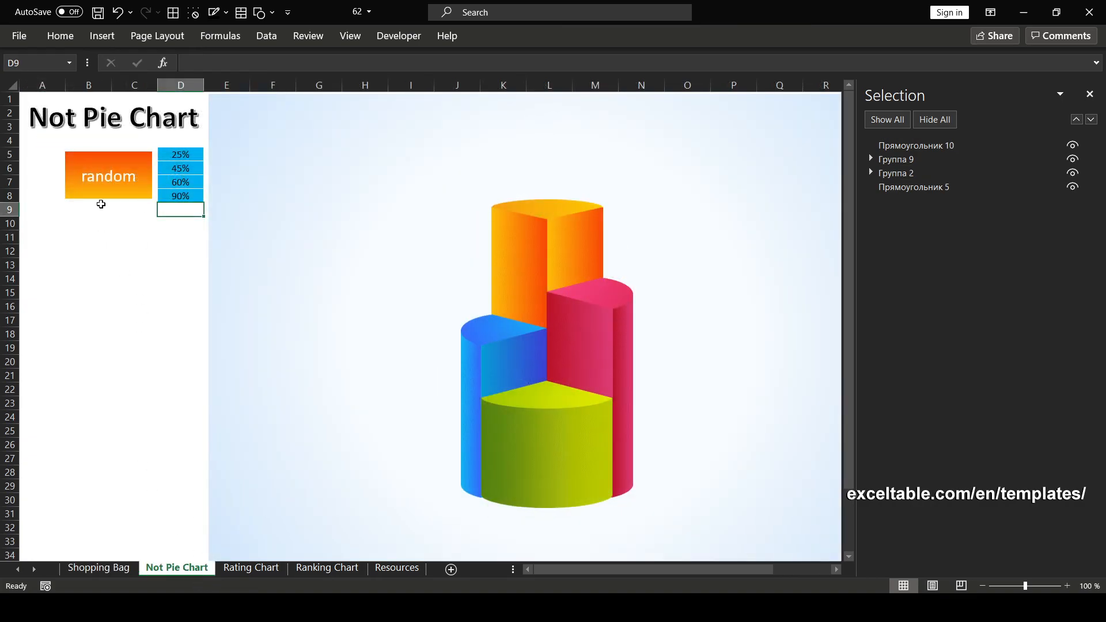
{"action": "left_click", "coordinate": [102, 183]}
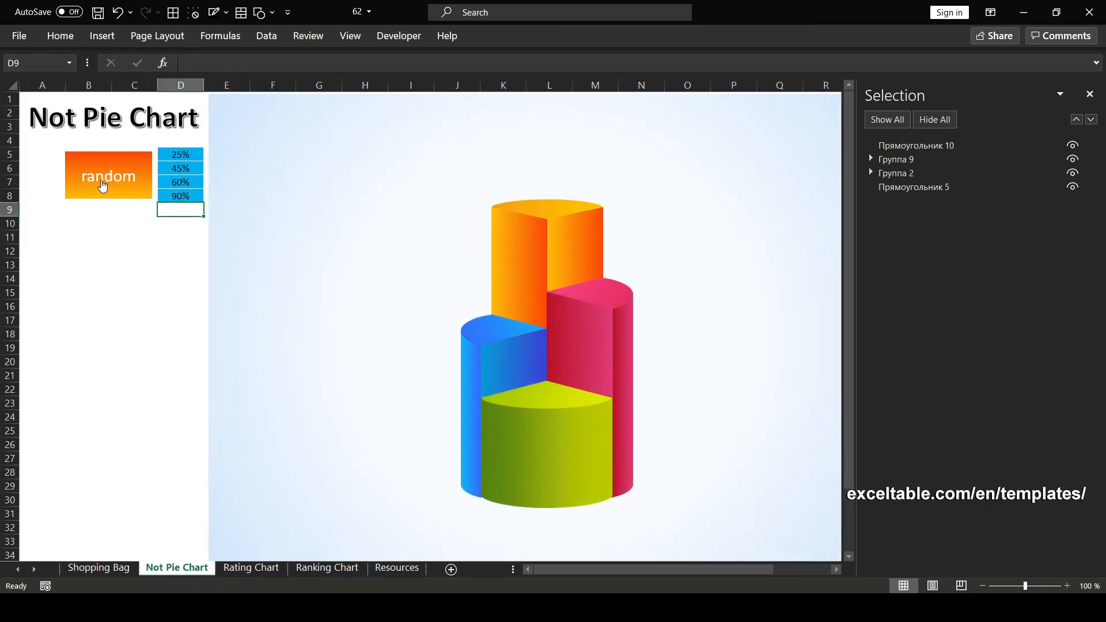